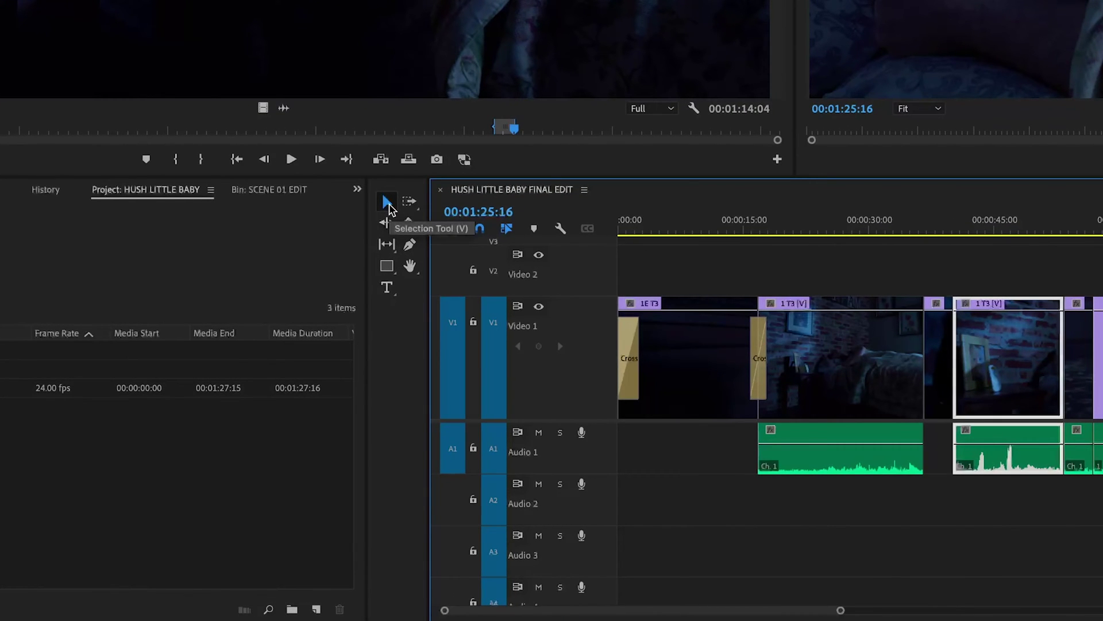
Step: Deselect the clip and try the Hand, Slip and Pen tools before returning to Selection
left_click(743, 264)
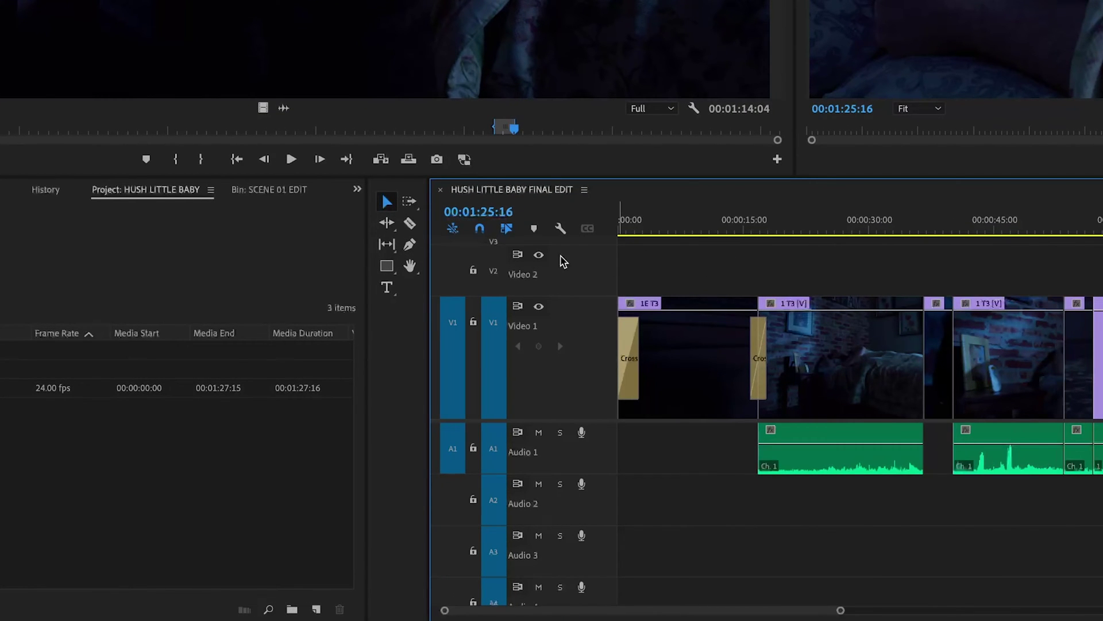
left_click(410, 267)
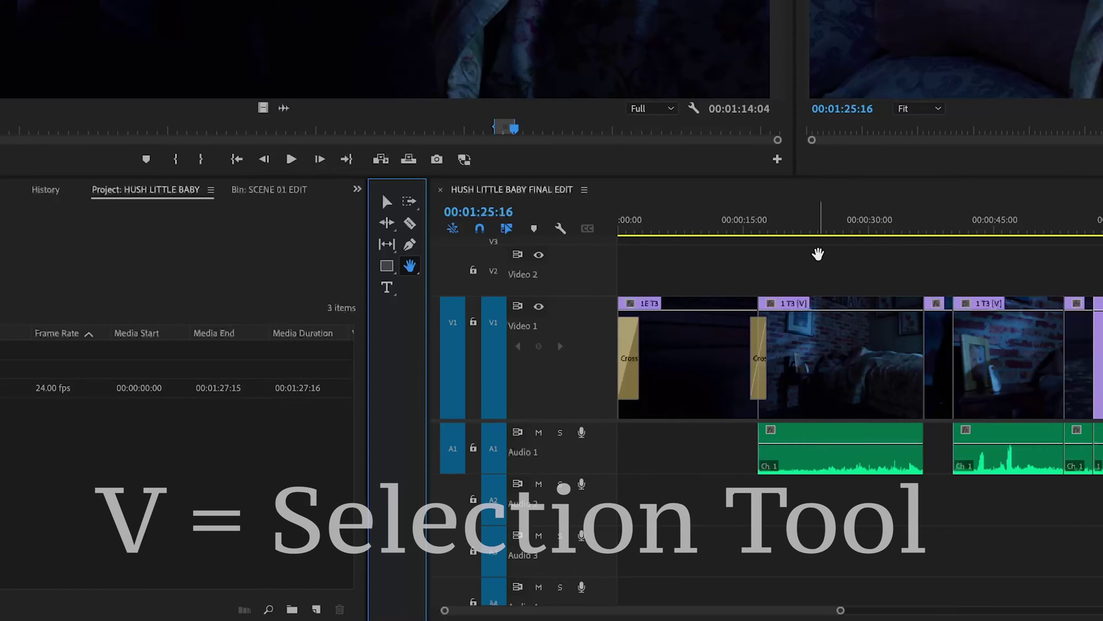
key("v")
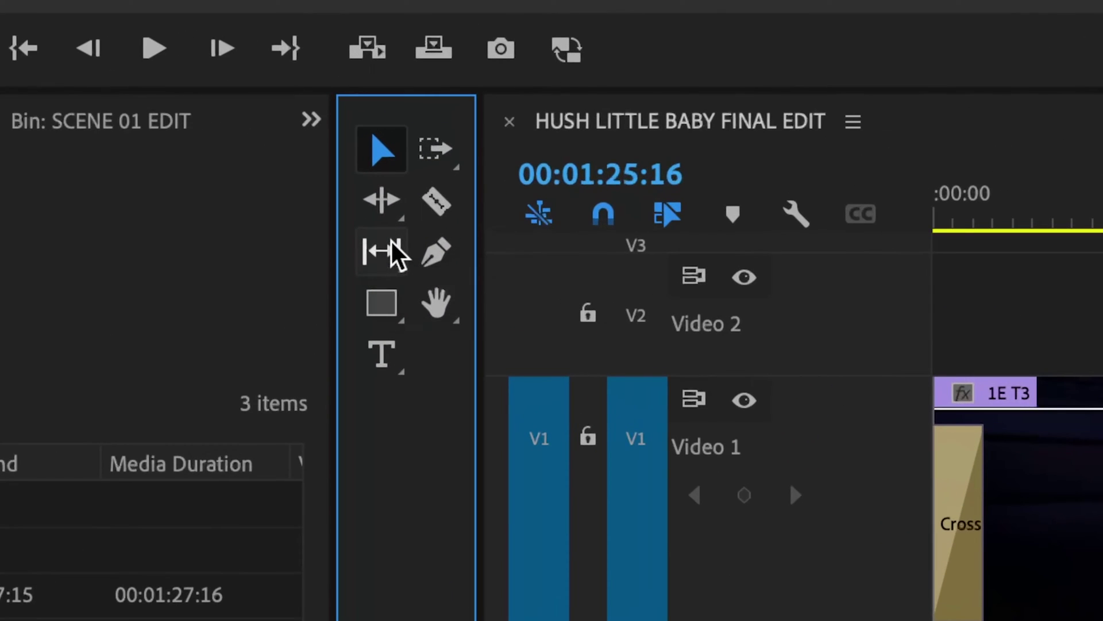
left_click(393, 244)
key("p")
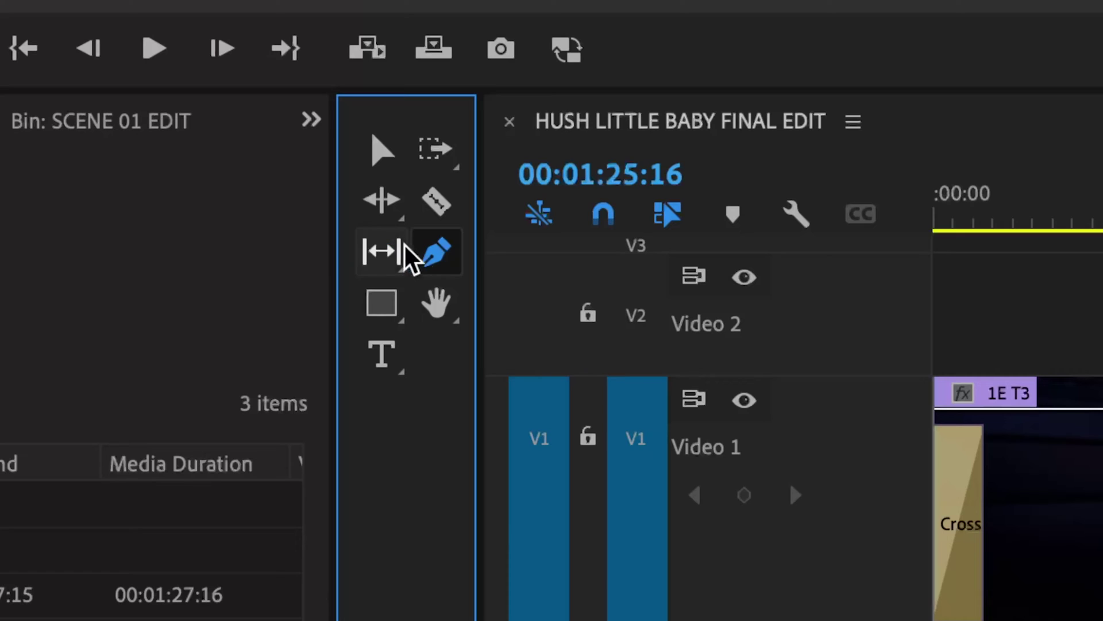
left_click(432, 296)
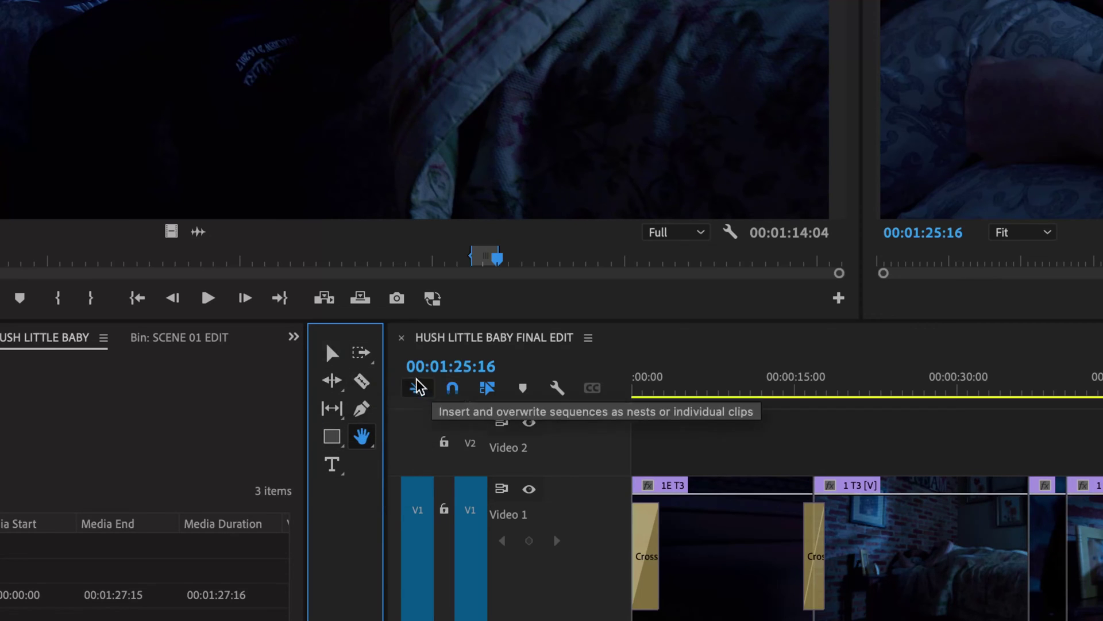
key("v")
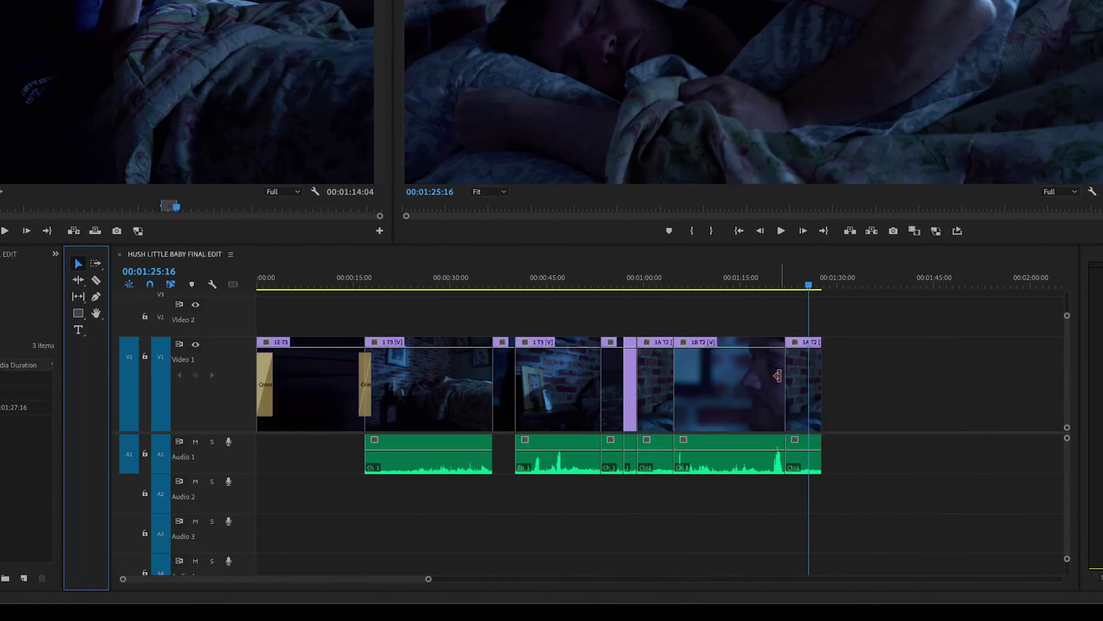
Step: Trial-move 1B T2, then 1A T2 with both 1 T3 clips past 1:30, undoing each move
left_click(725, 386)
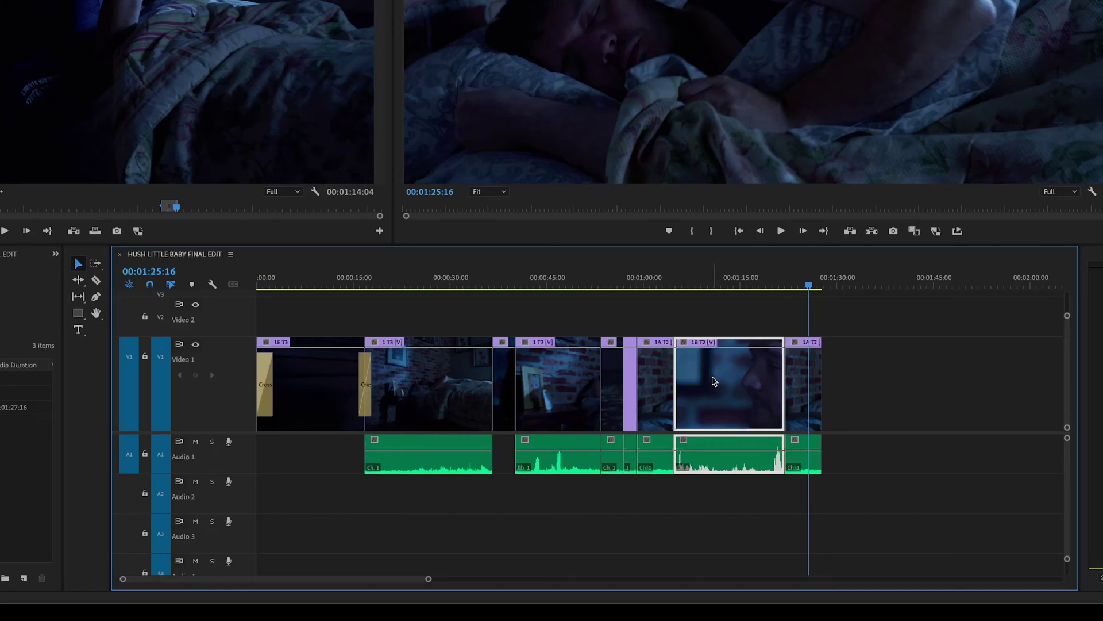
left_click_drag(716, 379, 909, 431)
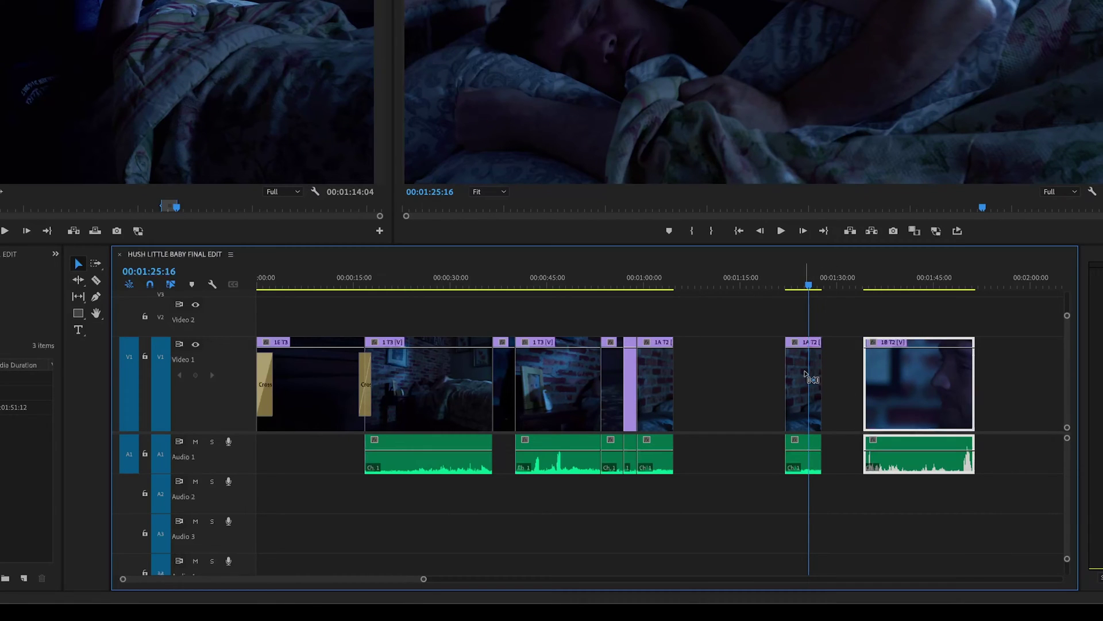
key("ctrl+z")
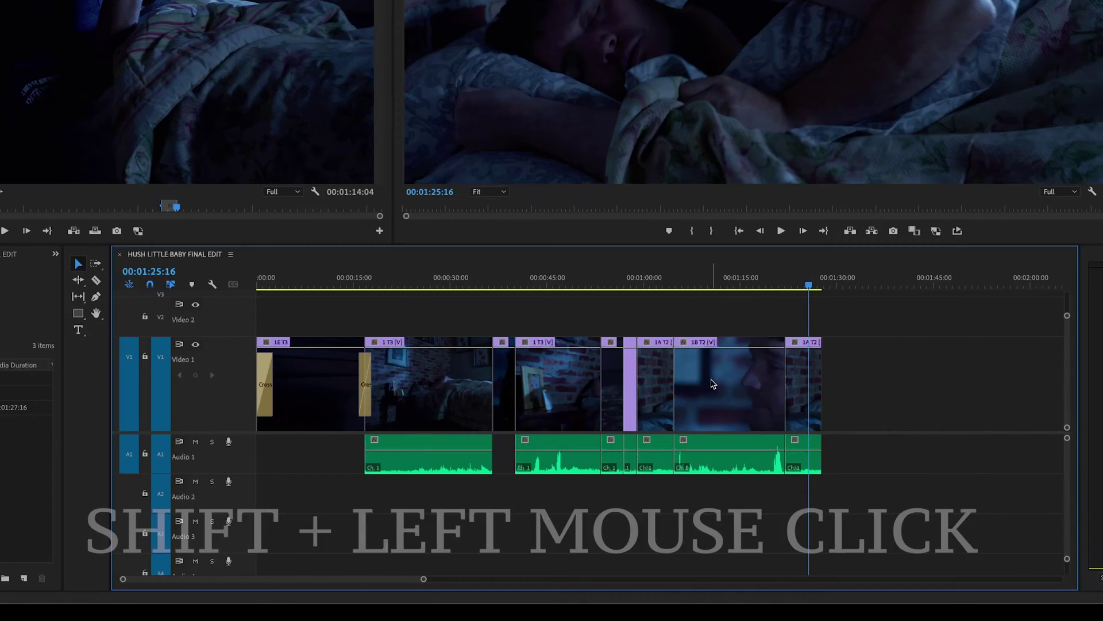
left_click(658, 388, "shift")
left_click(546, 385, "shift")
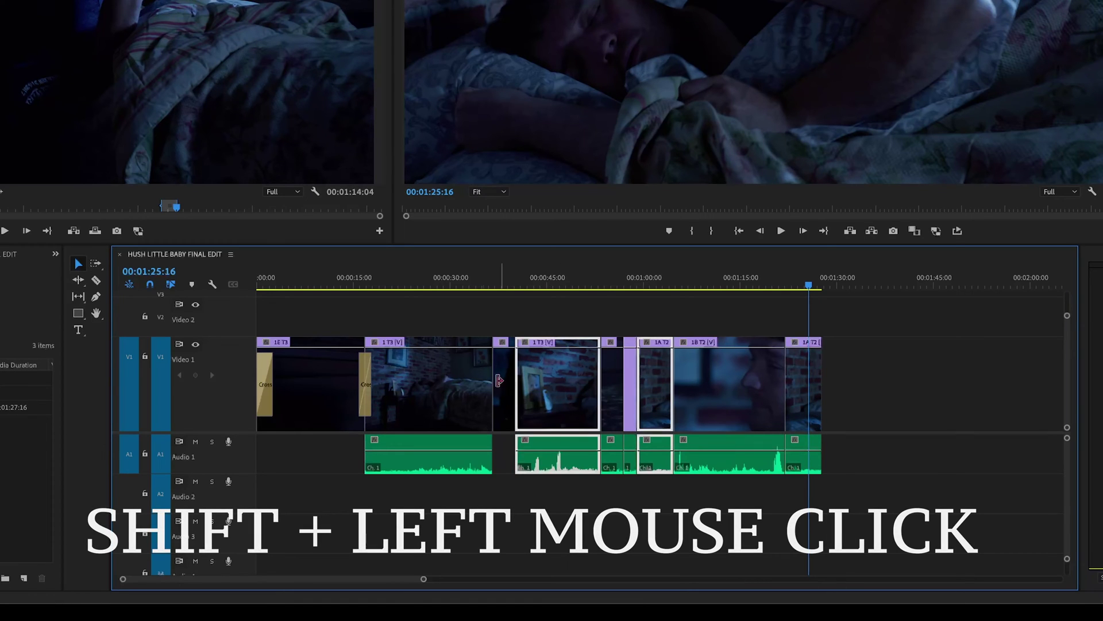
left_click(446, 381, "shift")
left_click_drag(425, 382, 917, 425)
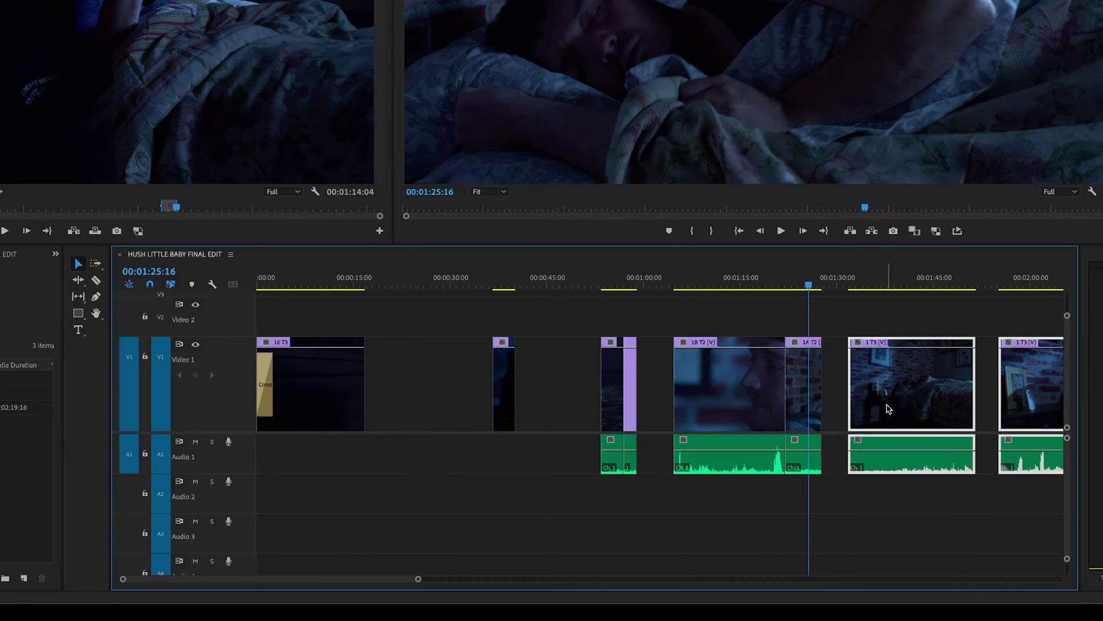
key("ctrl+z")
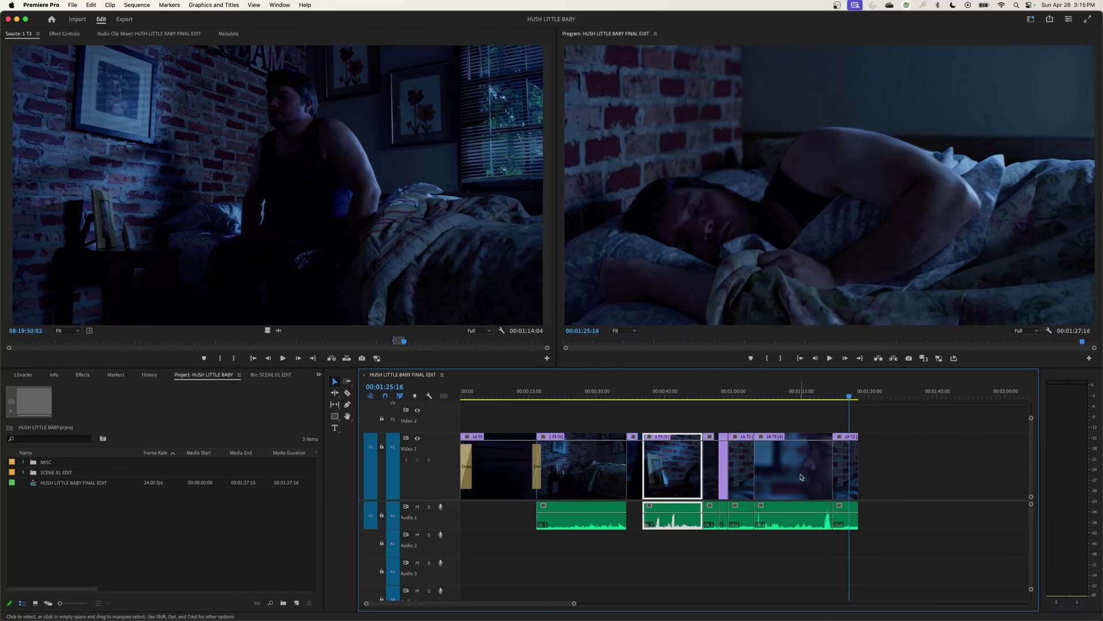
Step: Select 1B T2, the narrow purple clip and the second 1 T3, then try moving them and cancel
left_click(801, 476)
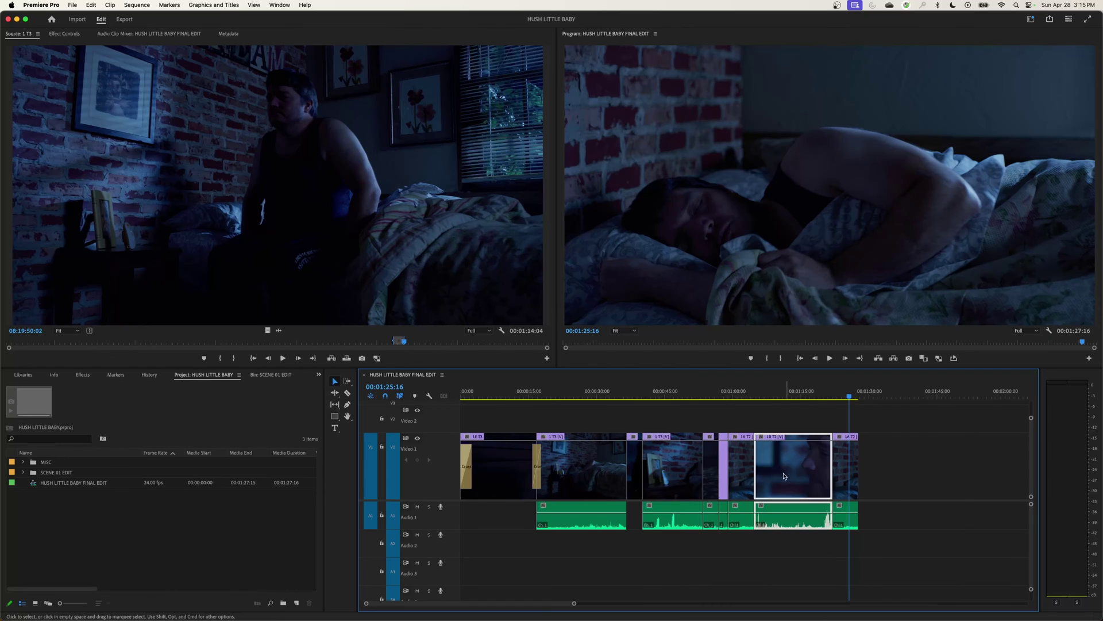
left_click(723, 468, "shift")
left_click(692, 471, "shift")
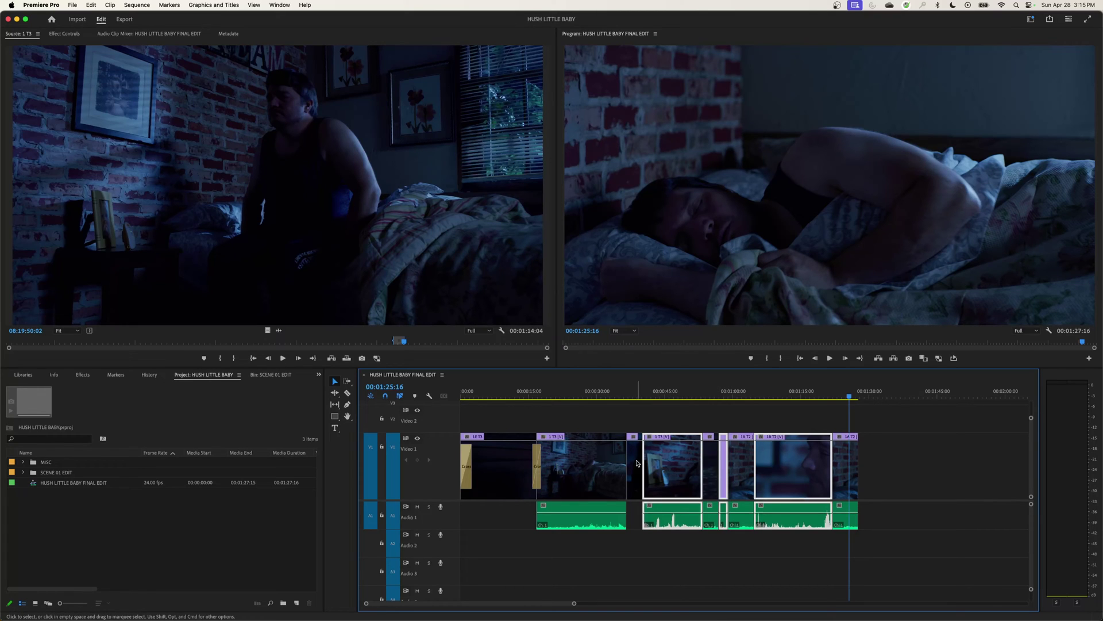
left_click_drag(636, 461, 886, 494)
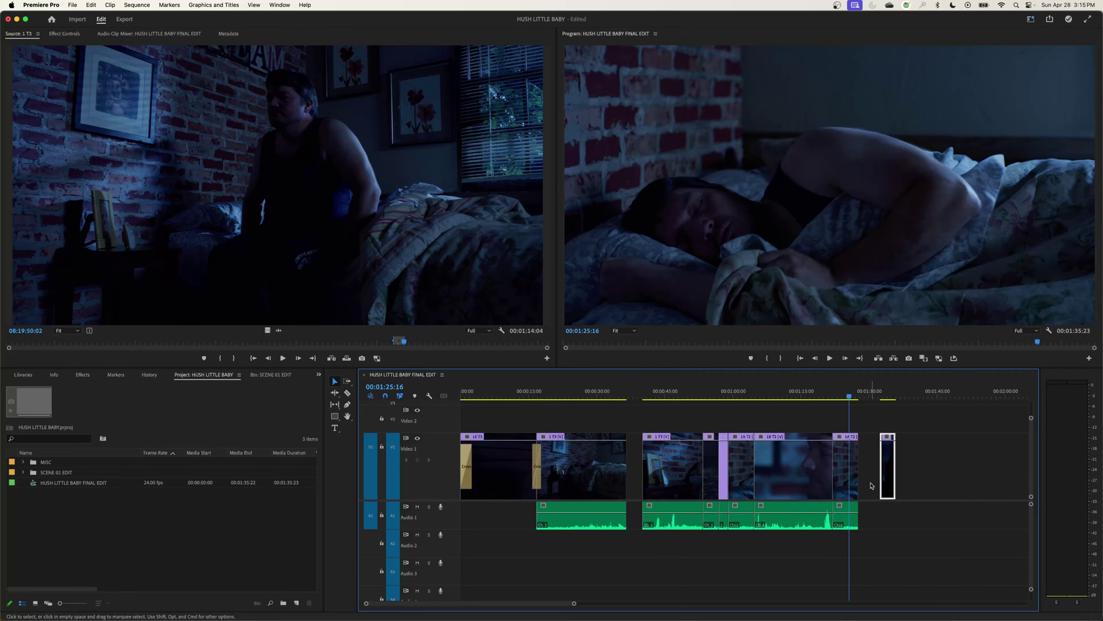
key("super+z")
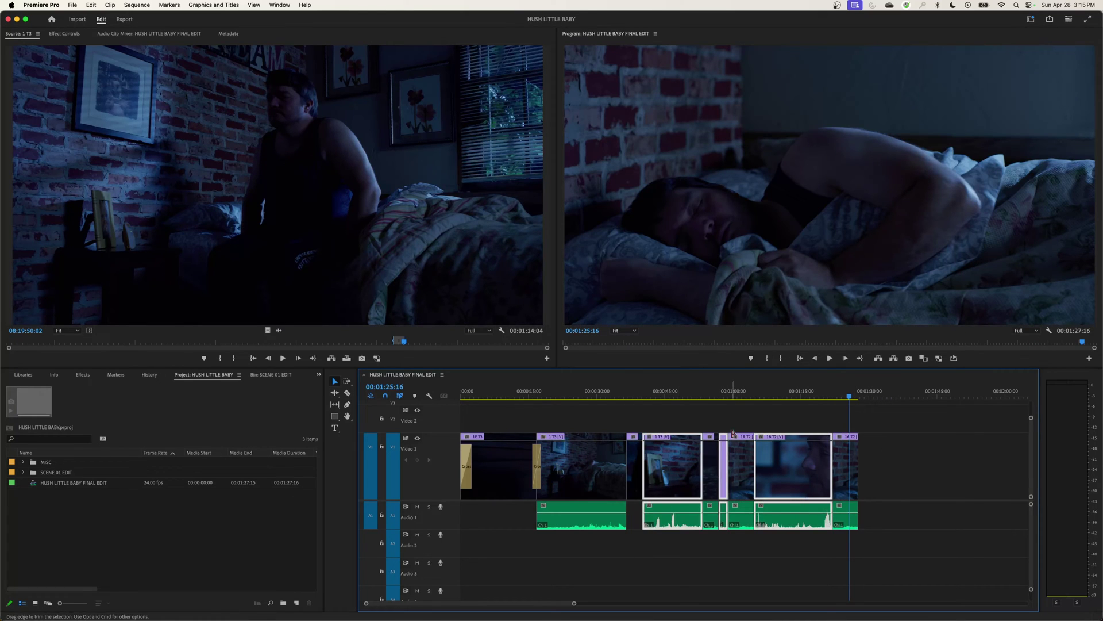
left_click_drag(672, 470, 878, 489)
key("Escape")
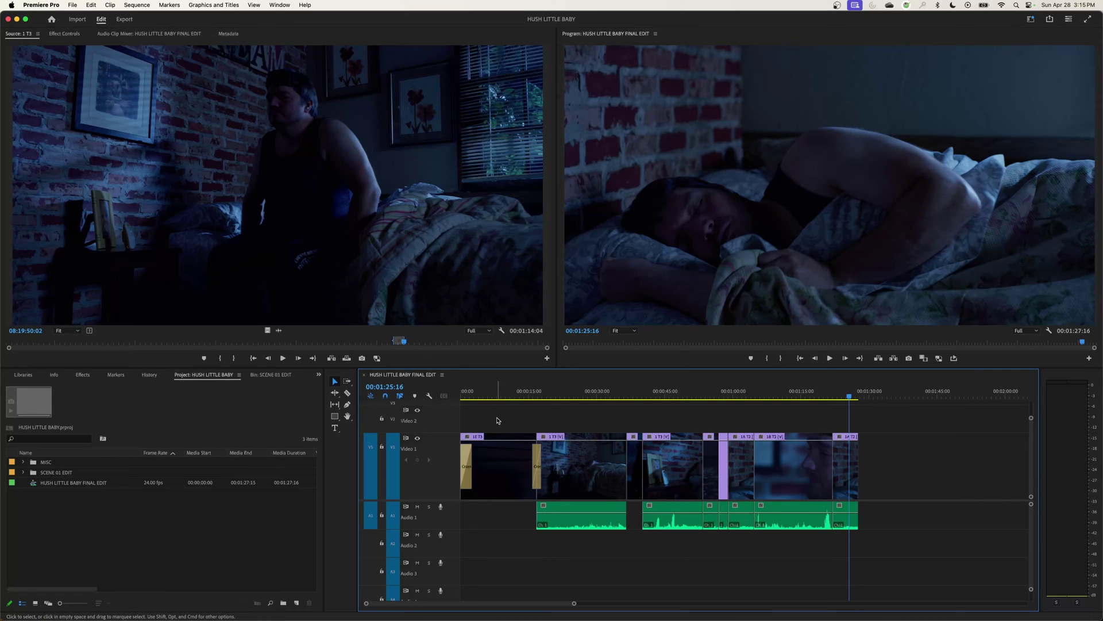
Step: Try moving the opening 1E T3 and 1 T3 clips after 1A T2, then undo
left_click(513, 470)
left_click_drag(497, 462, 484, 481)
left_click(572, 466)
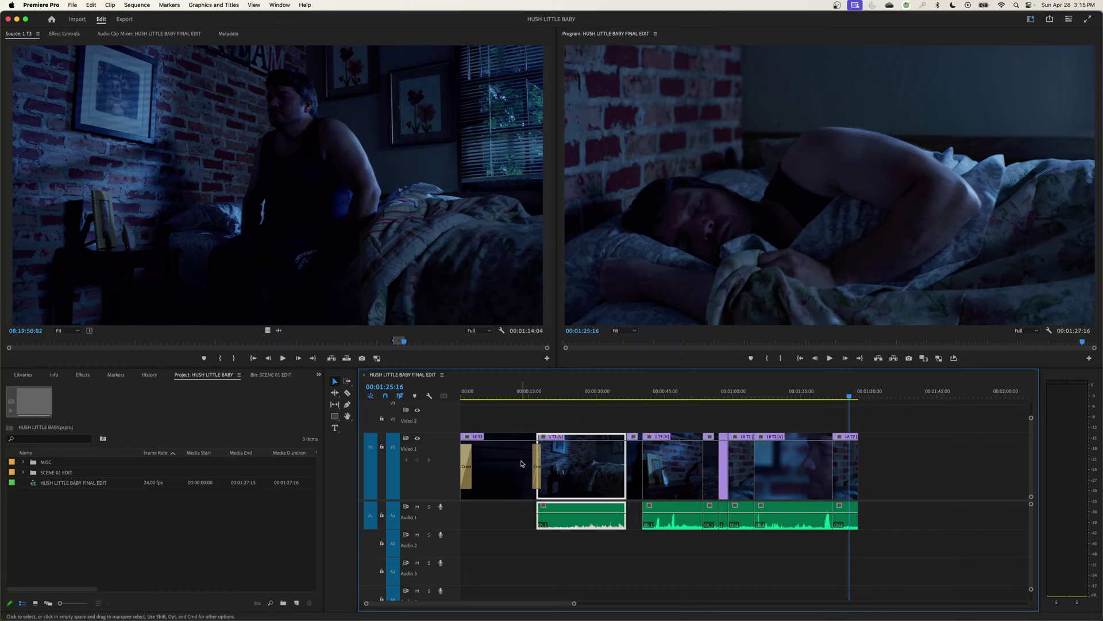
key("super+Down")
key("super+Down")
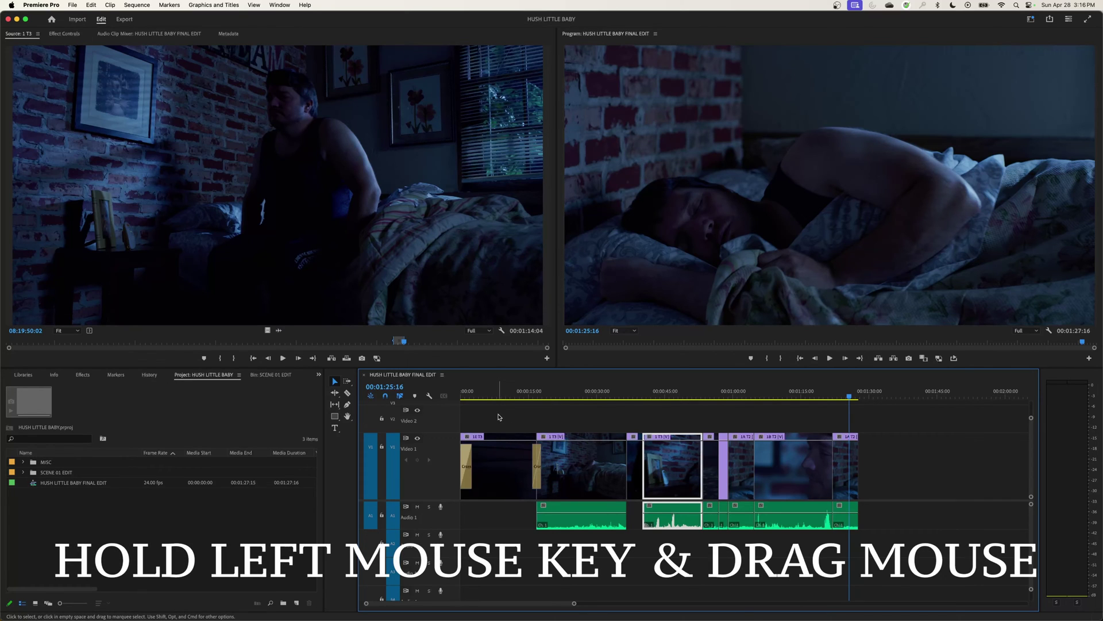
left_click_drag(498, 416, 681, 520)
left_click_drag(493, 470, 872, 517)
key("super+z")
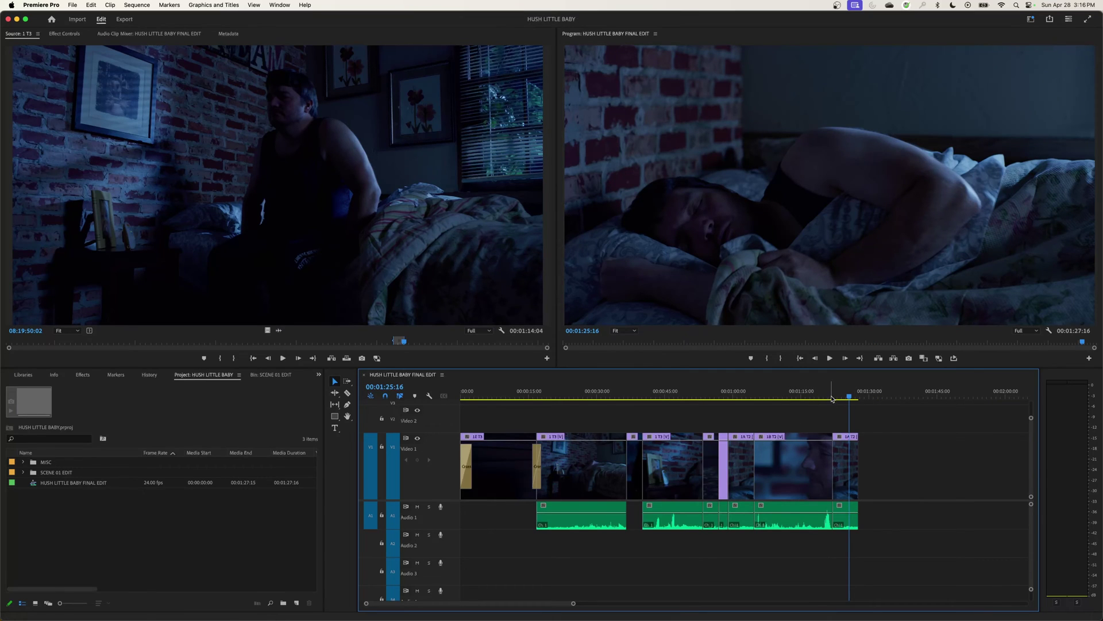
Step: Zoom in at the playhead and re-trim 1A T2's end so the sequence runs 00:01:28:18
key("Left")
key("Left")
key("=")
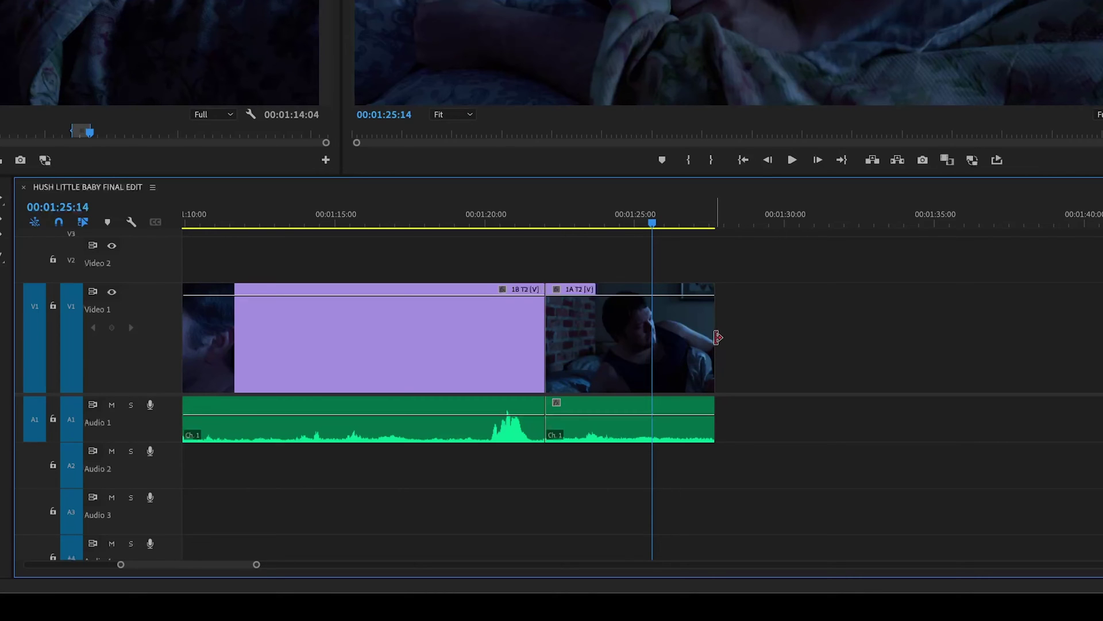
left_click(717, 337)
left_click_drag(717, 341, 839, 345)
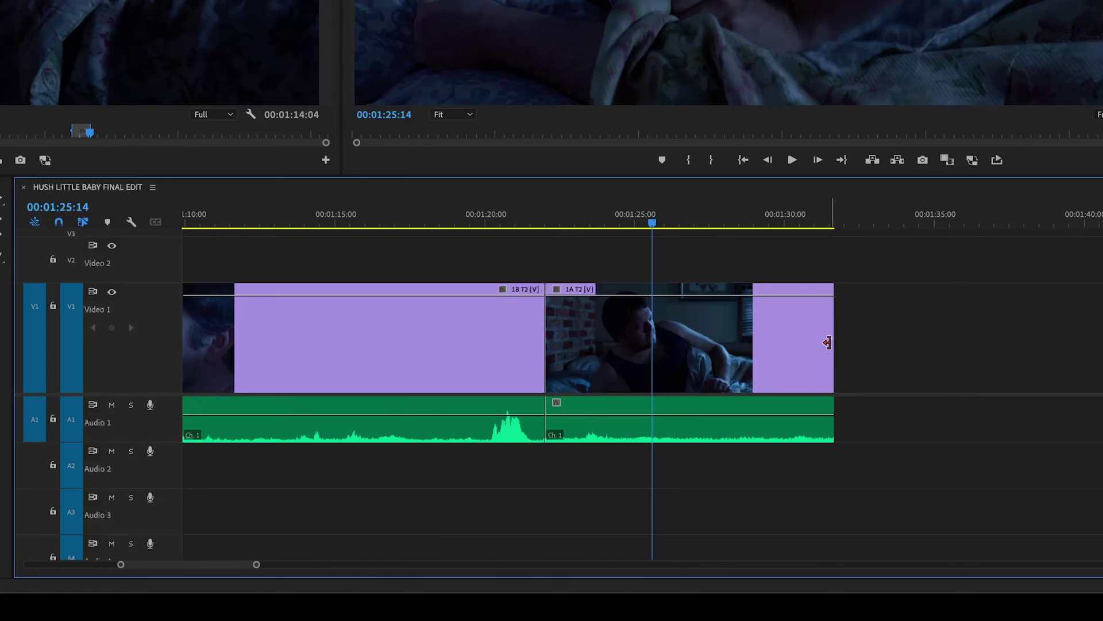
left_click_drag(827, 342, 722, 340)
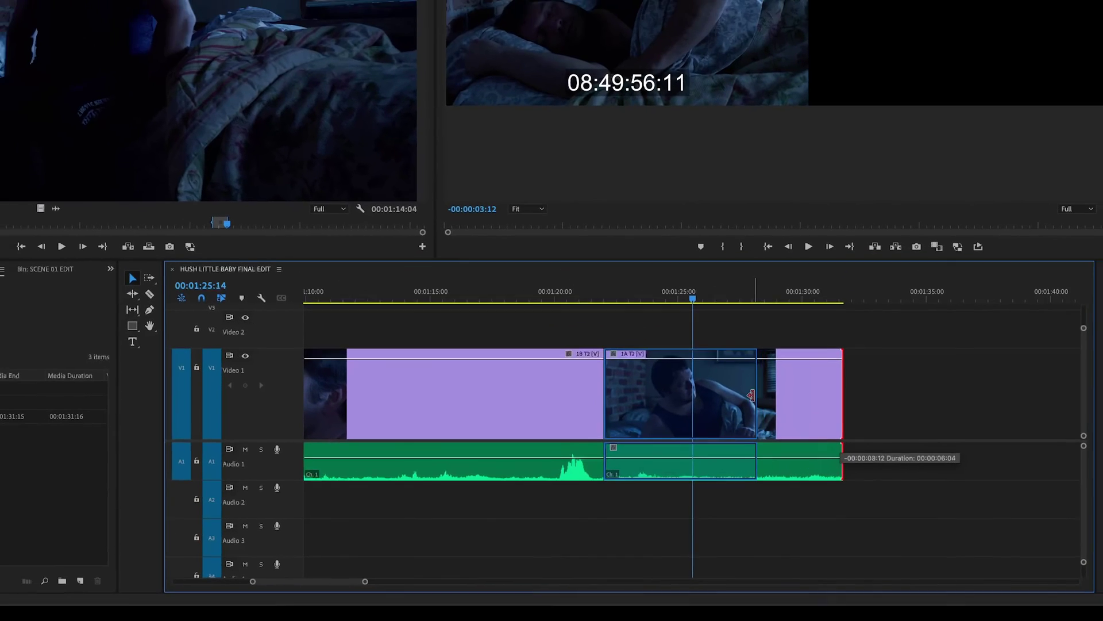
left_click_drag(751, 394, 743, 396)
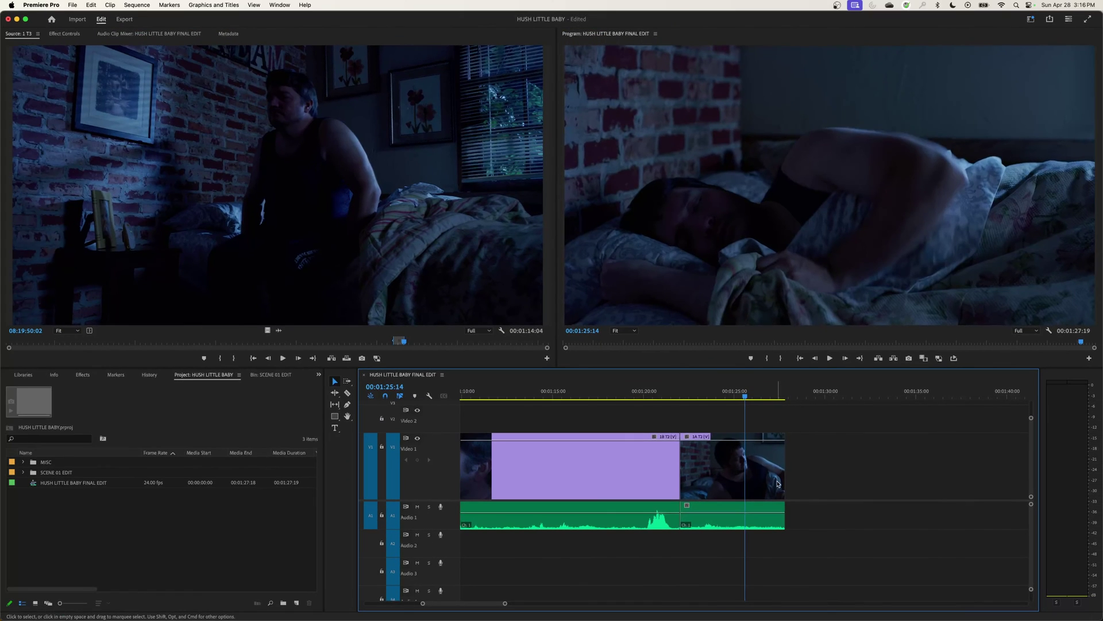
left_click_drag(778, 484, 802, 480)
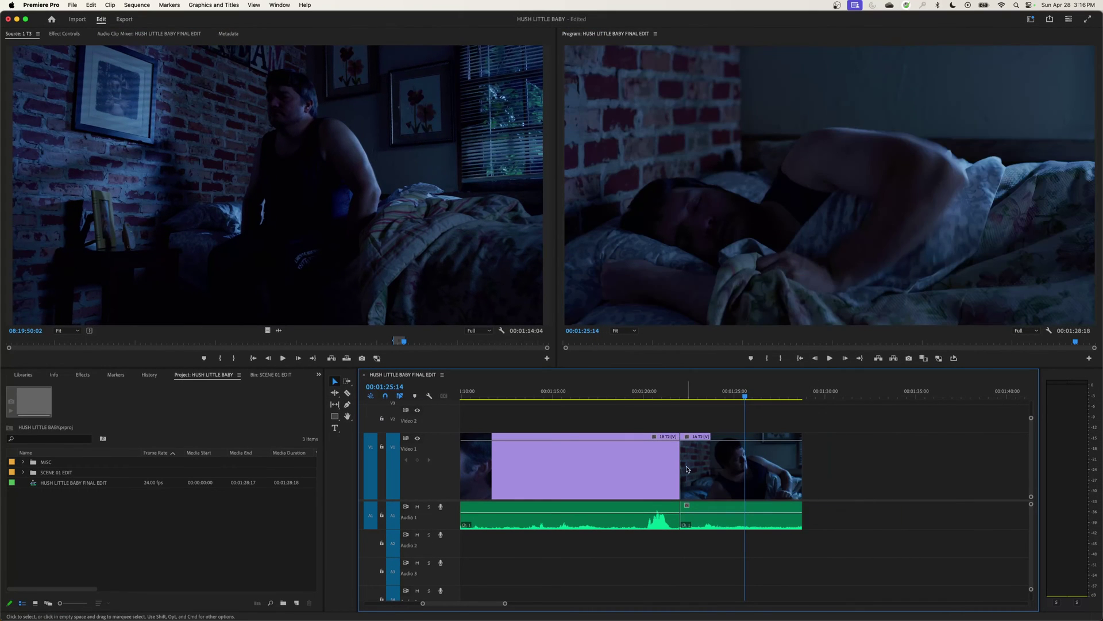
left_click_drag(682, 465, 715, 474)
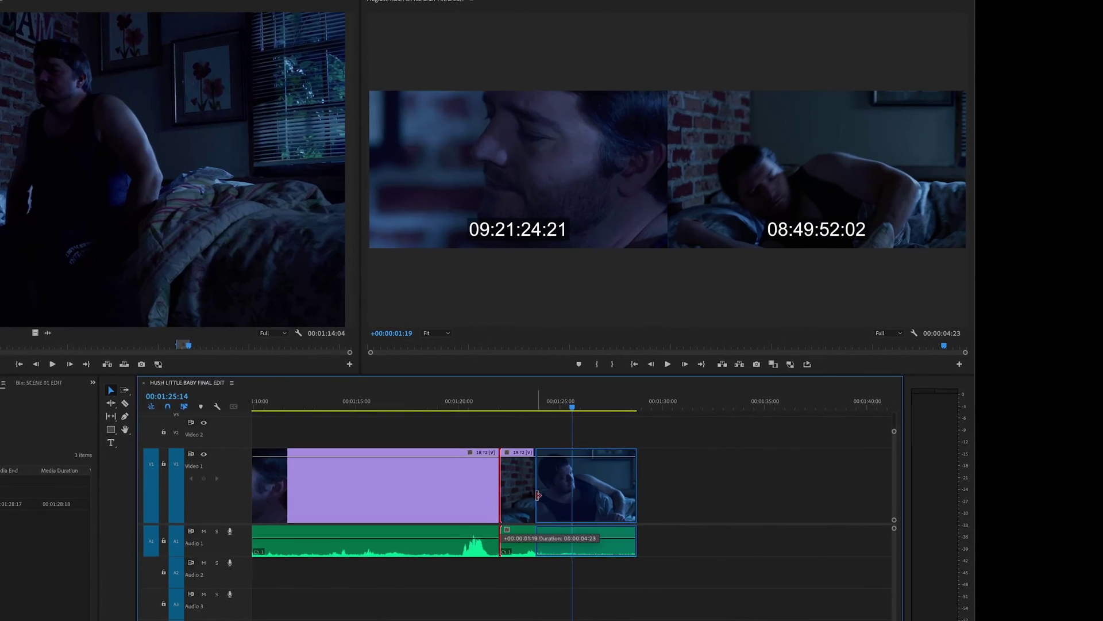
Step: Undo a trial start trim on 1A T2 and extend its end so the sequence ends at 00:01:28:11
left_click_drag(538, 495, 537, 495)
left_click_drag(333, 519, 333, 519)
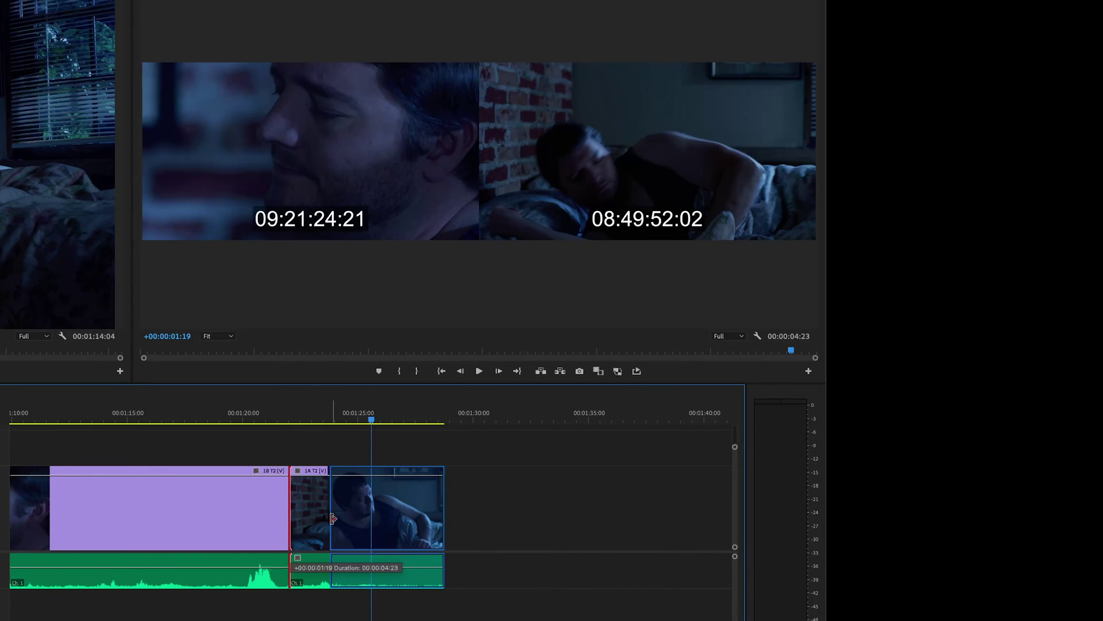
mouse_move(333, 518)
left_mouse_down()
mouse_move(343, 518)
mouse_move(312, 517)
mouse_move(331, 516)
left_mouse_up()
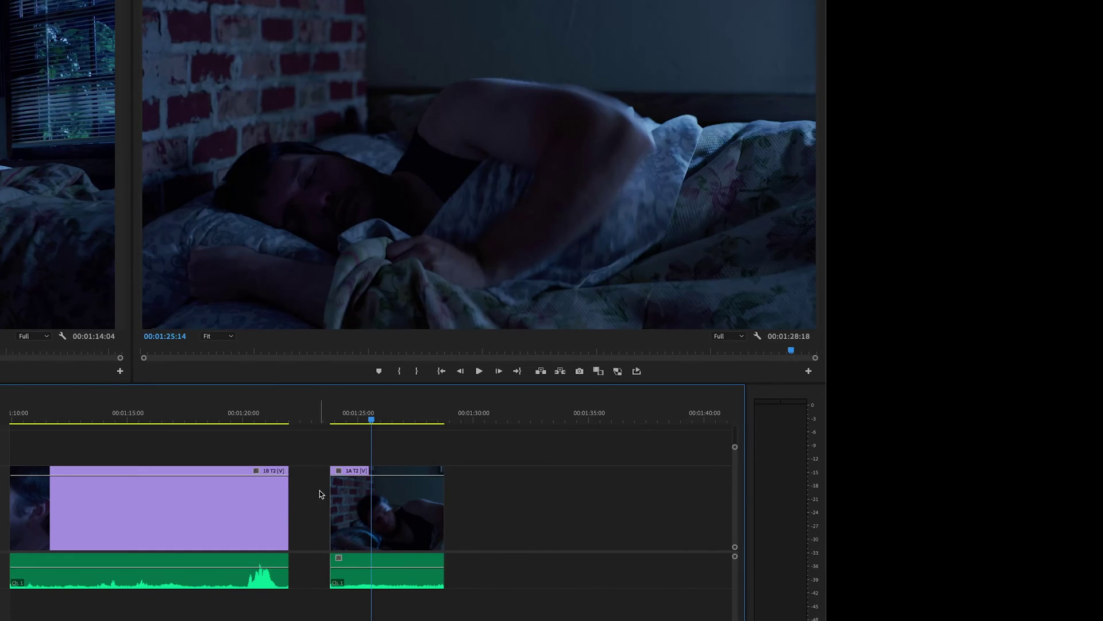
key("ctrl+z")
left_click_drag(437, 507, 481, 516)
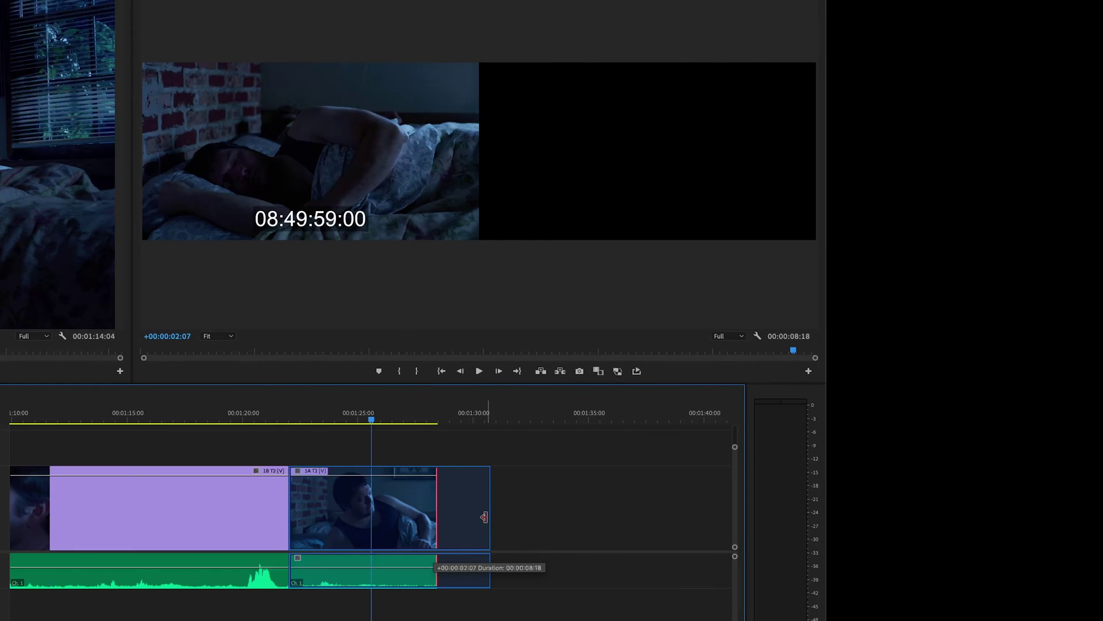
left_click_drag(485, 517, 486, 517)
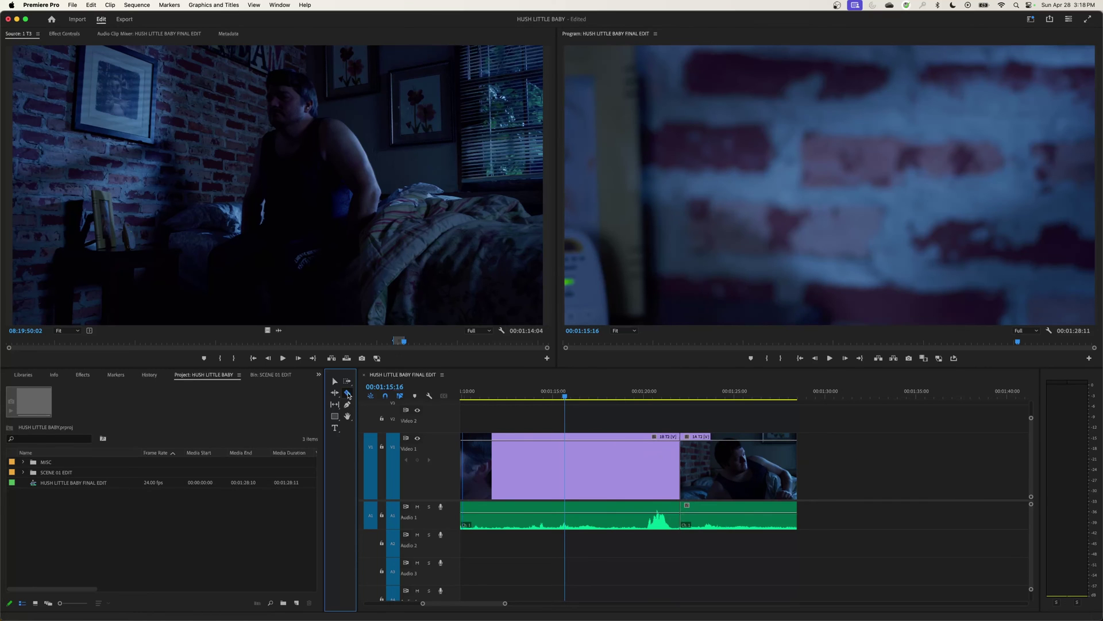
Step: Split the purple clip at the playhead, then undo the split and return to the Selection tool
left_click(565, 467)
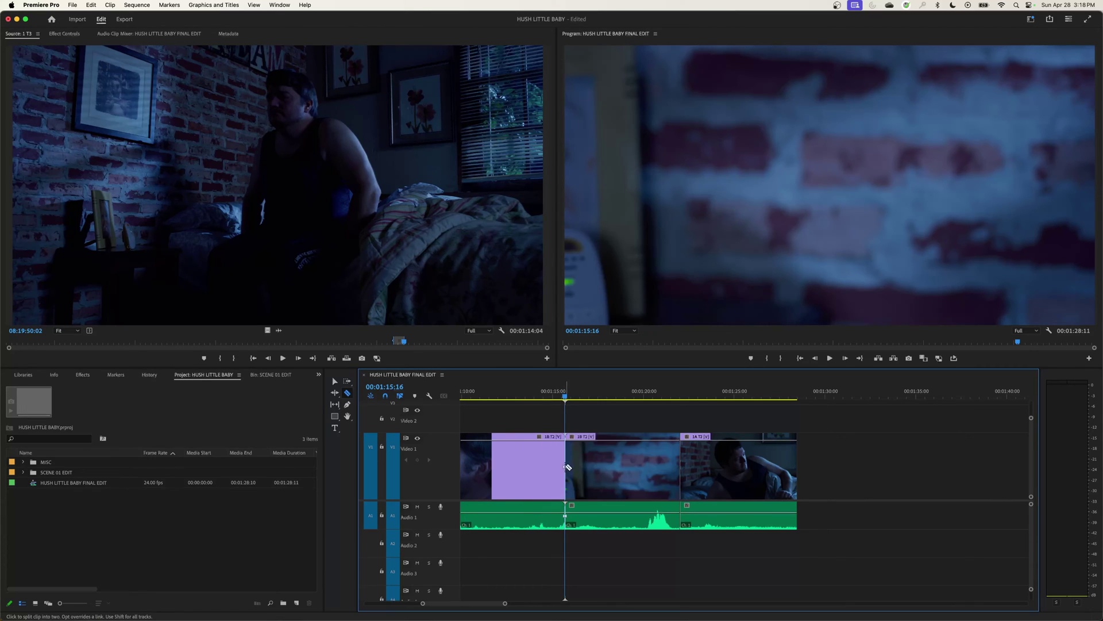
key("super+z")
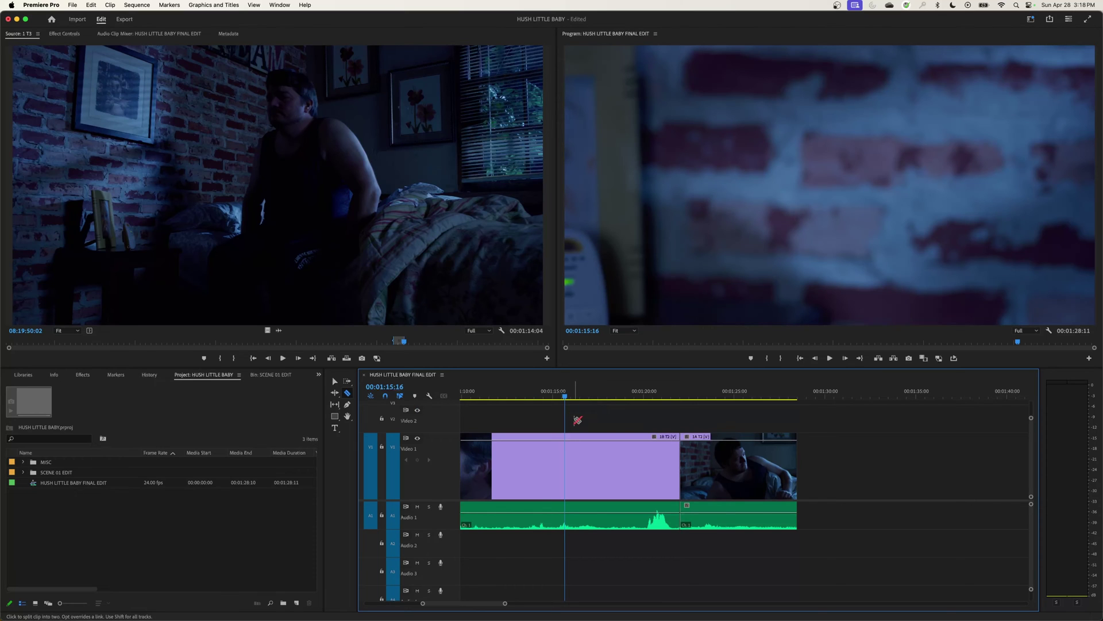
key("v")
Step: Scrub to 00:01:20:04, fit the sequence, and select the short clip and 1 T3 with audio
left_click(504, 396)
left_click_drag(521, 401, 647, 396)
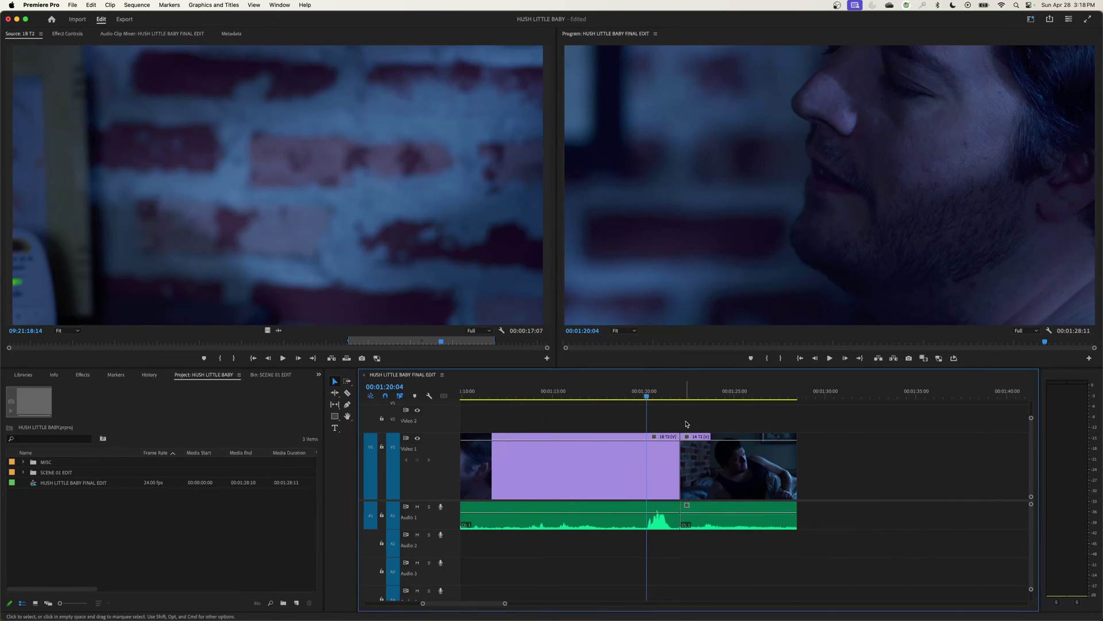
key("backslash")
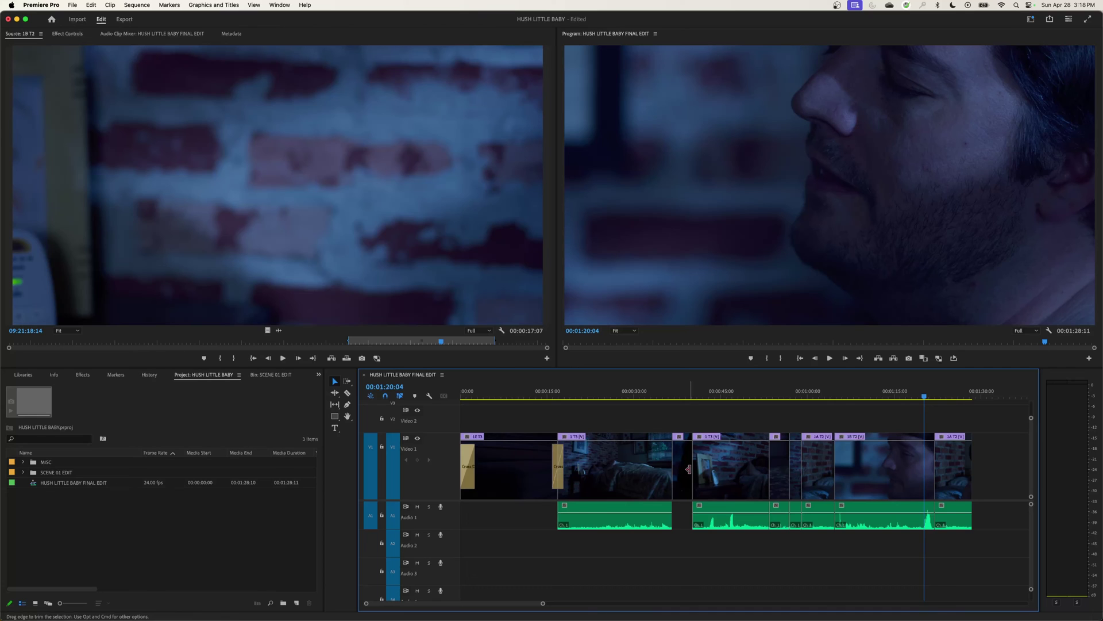
left_click_drag(685, 424, 743, 513)
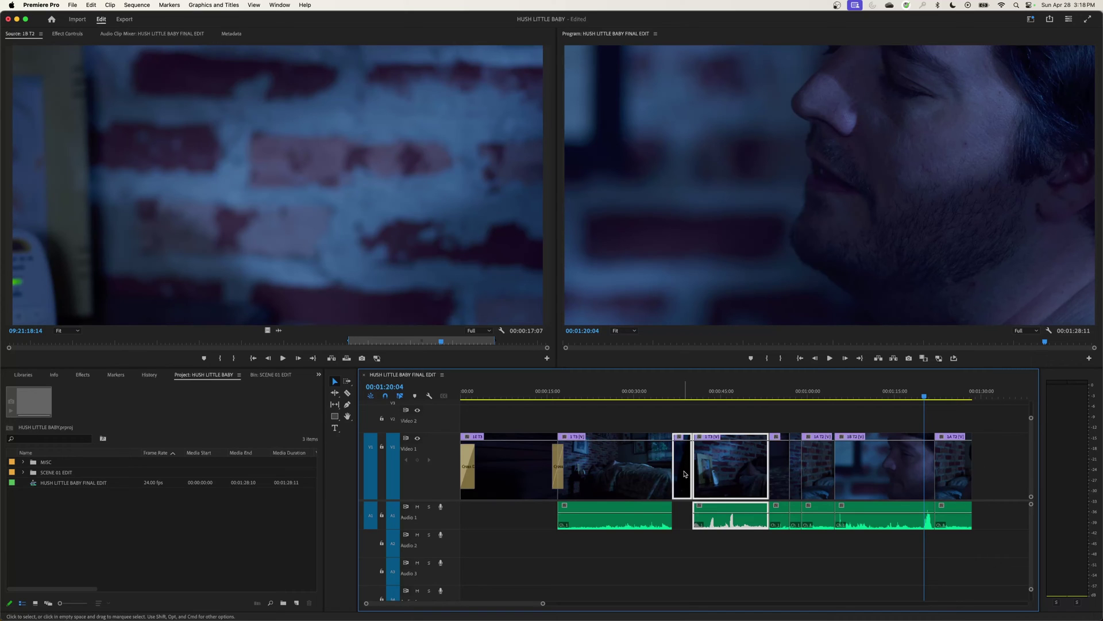
Step: Nudge the selected clips later and undo, then select the three clips around 00:00:48:02
mouse_move(686, 472)
left_mouse_down()
mouse_move(948, 476)
mouse_move(704, 481)
left_mouse_up()
key("super+z")
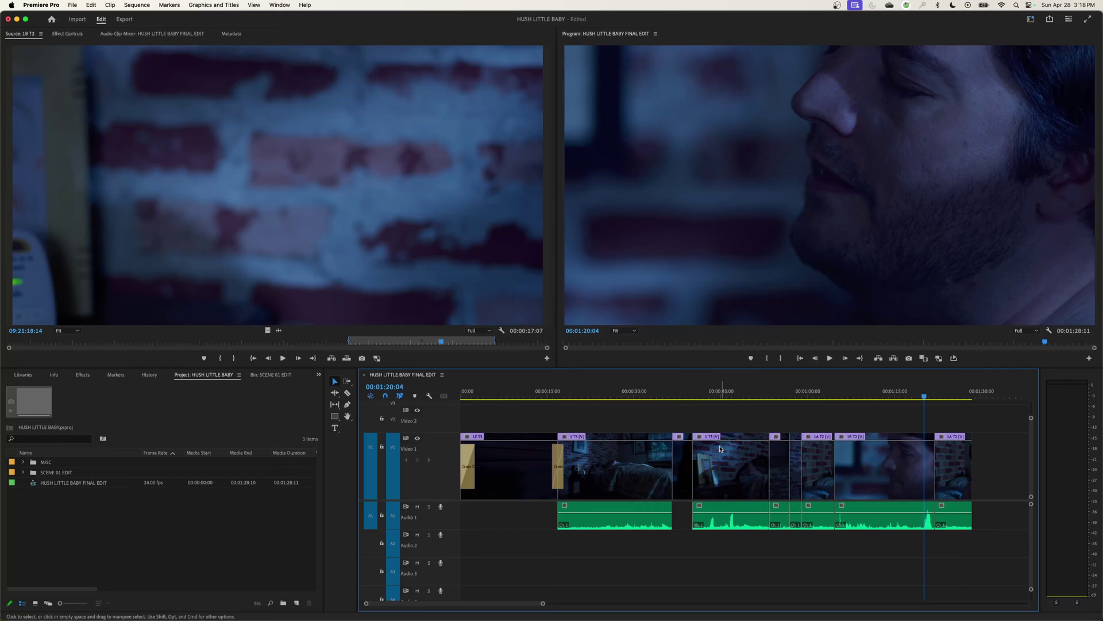
left_click(740, 397)
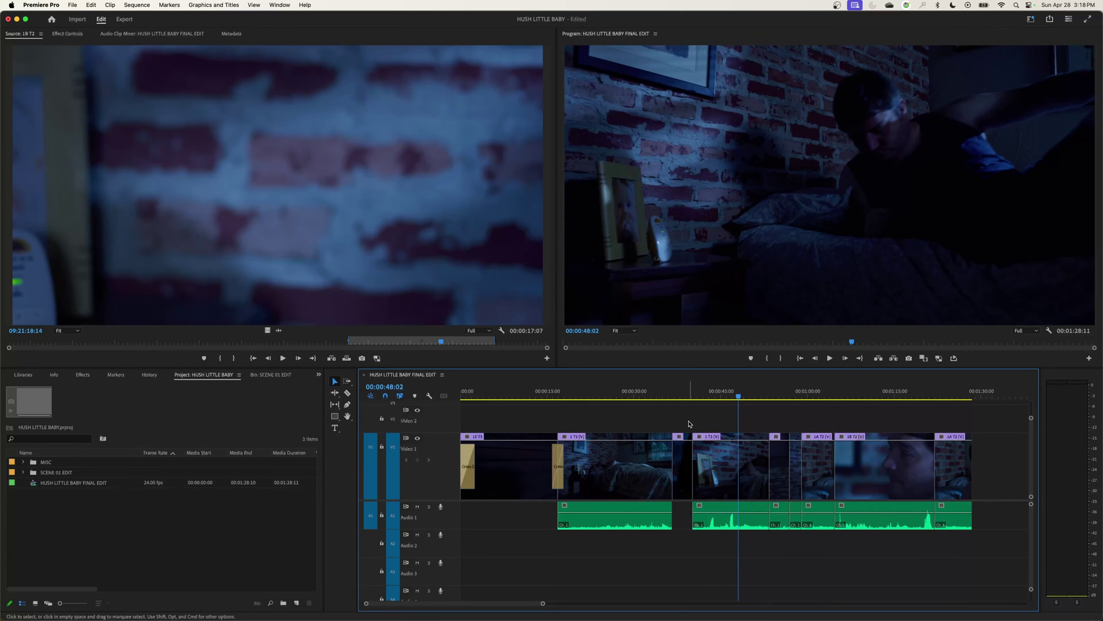
left_click_drag(688, 421, 774, 524)
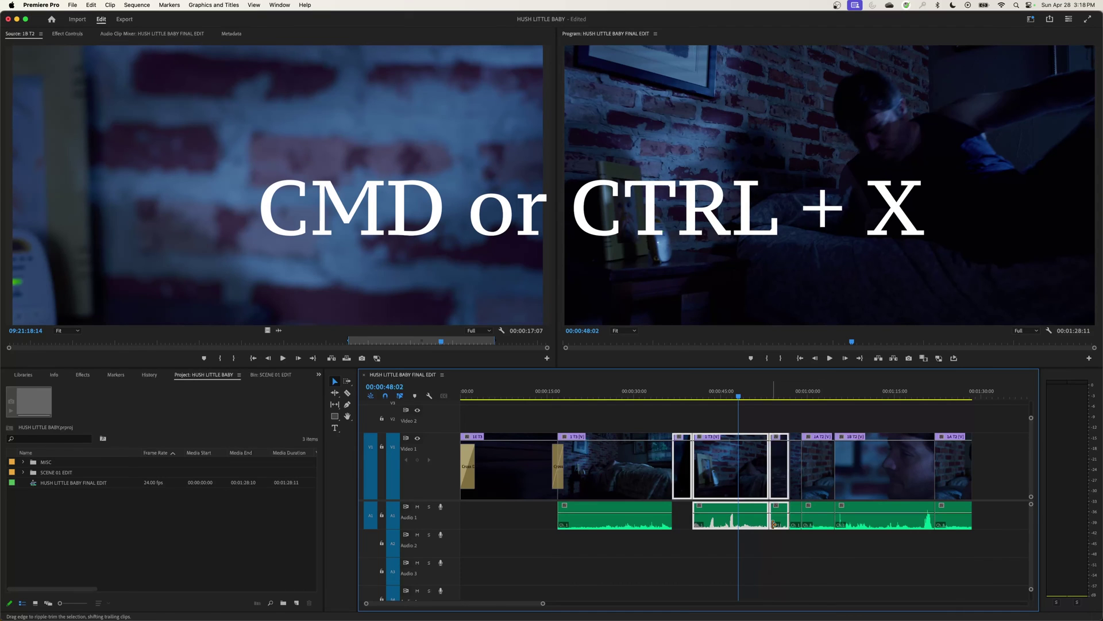
Step: Cut the three selected clips, trial-paste them at the sequence end, then undo the paste
key("super+x")
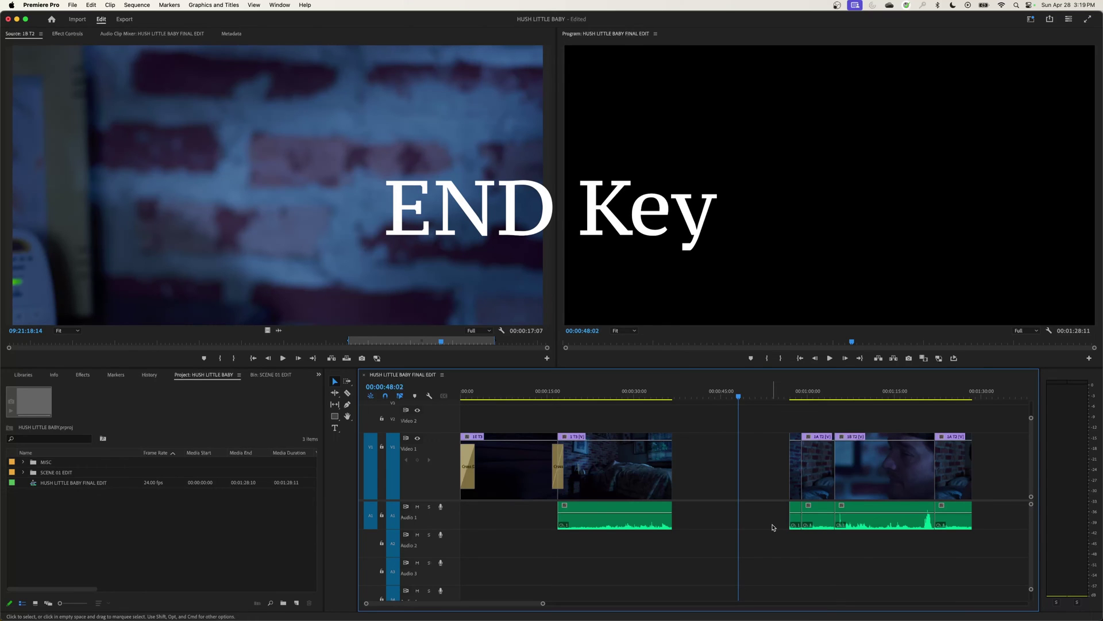
key("End")
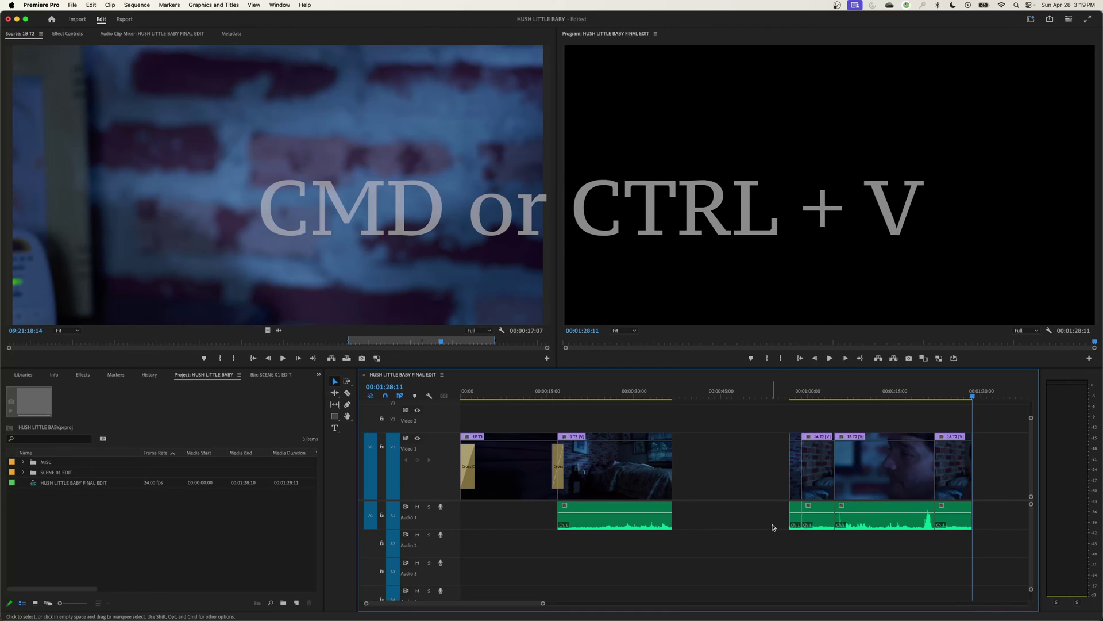
key("super+v")
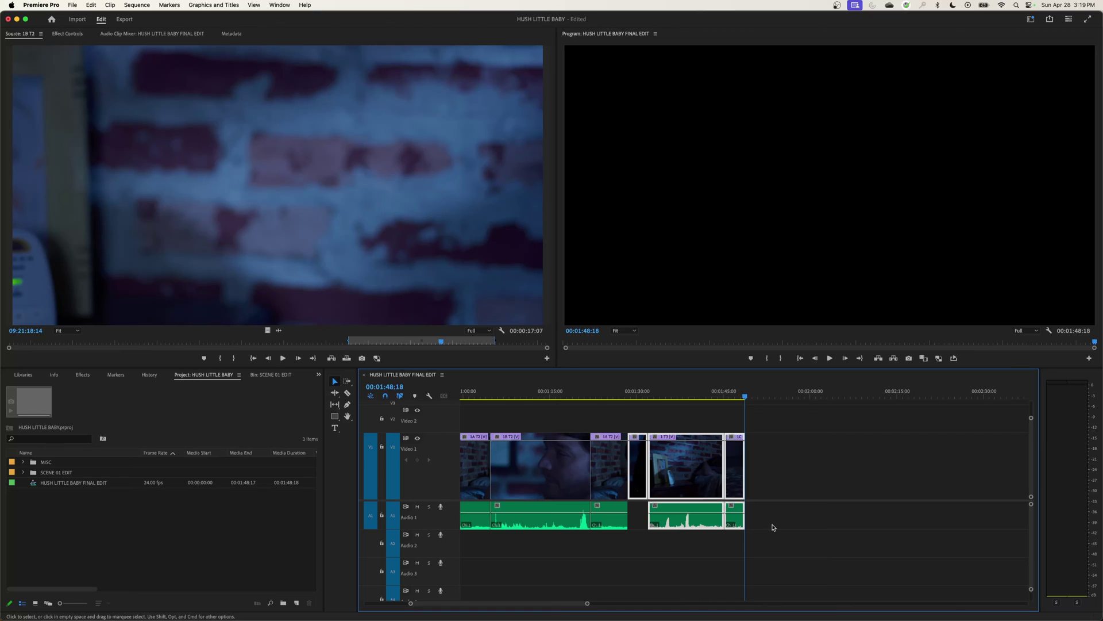
key("super+z")
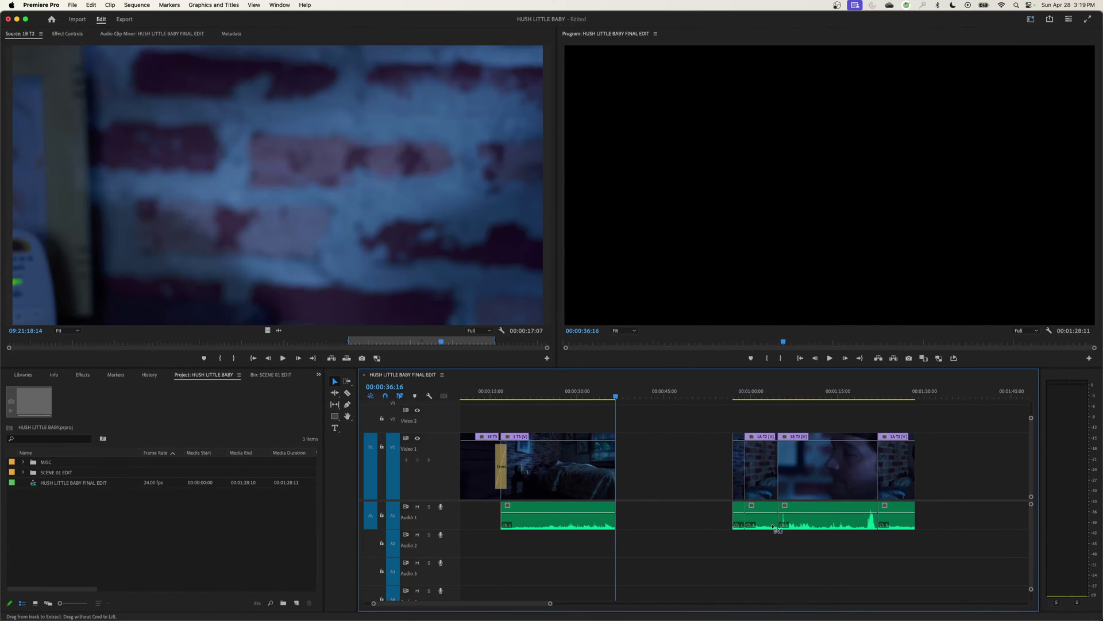
key("super+z")
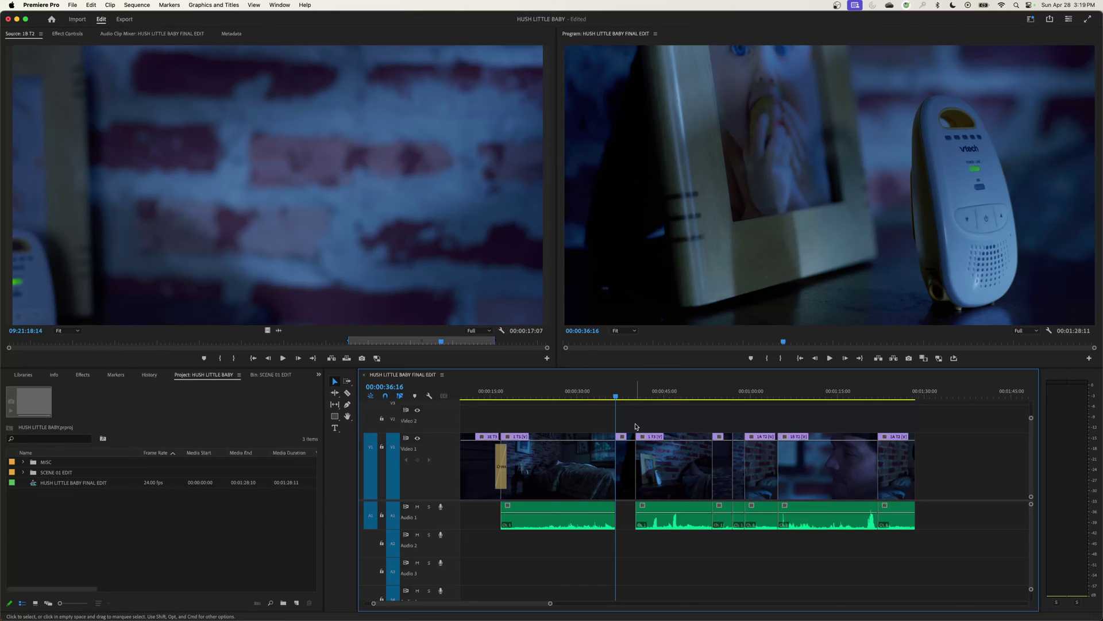
Step: Cut three Video 1 clips with audio and ripple-delete the gap, ending the sequence at 00:01:08:04
left_click_drag(629, 424, 728, 523)
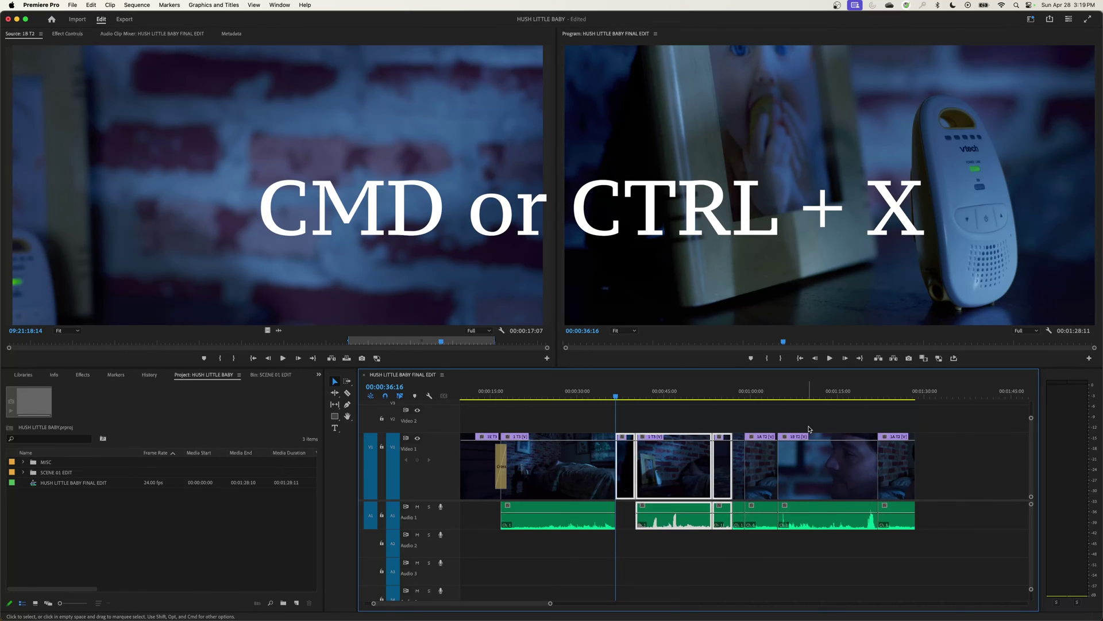
key("super+x")
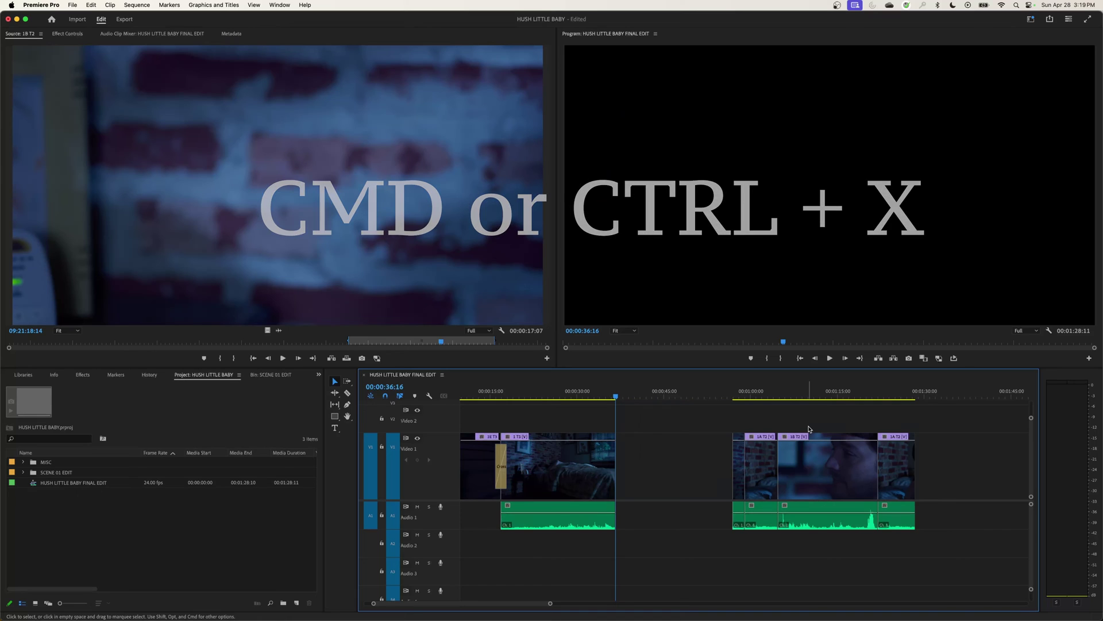
key("d")
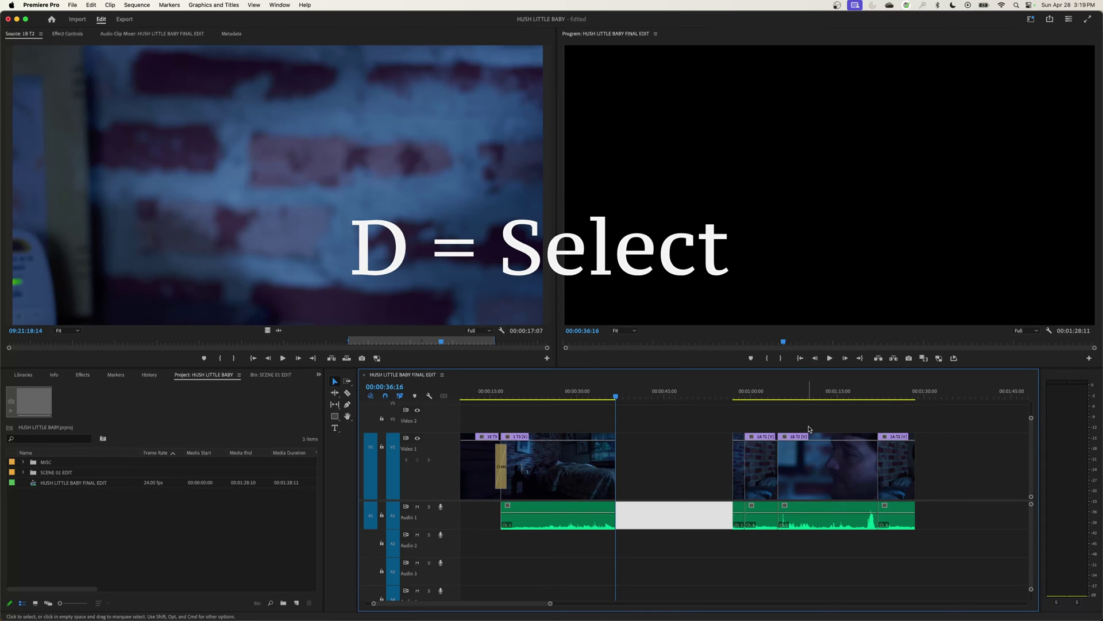
key("Delete")
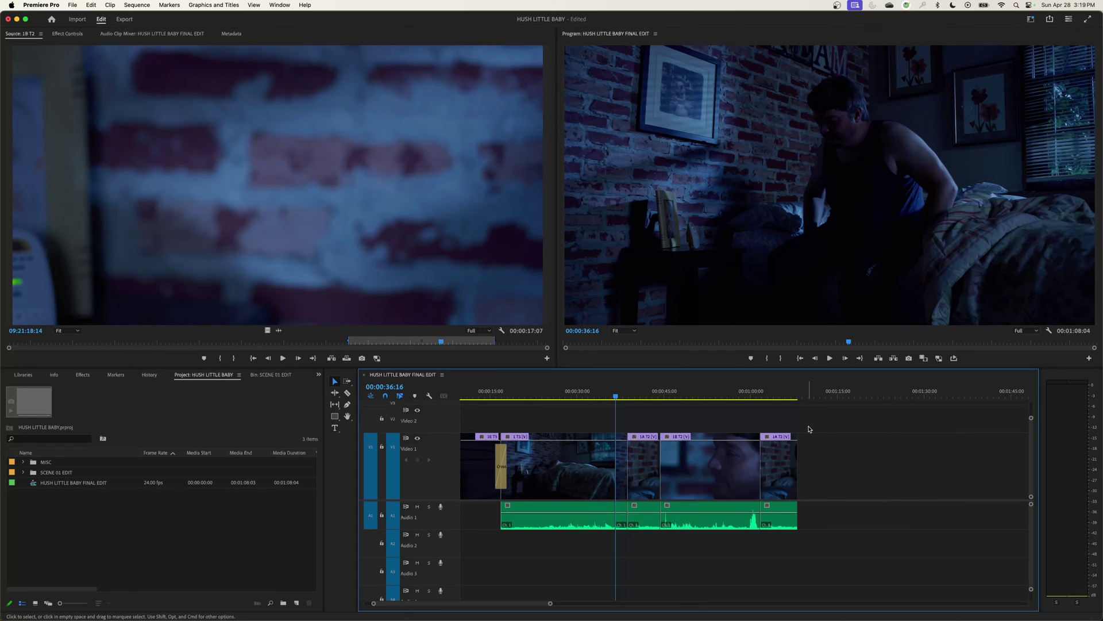
key("Down")
key("Down")
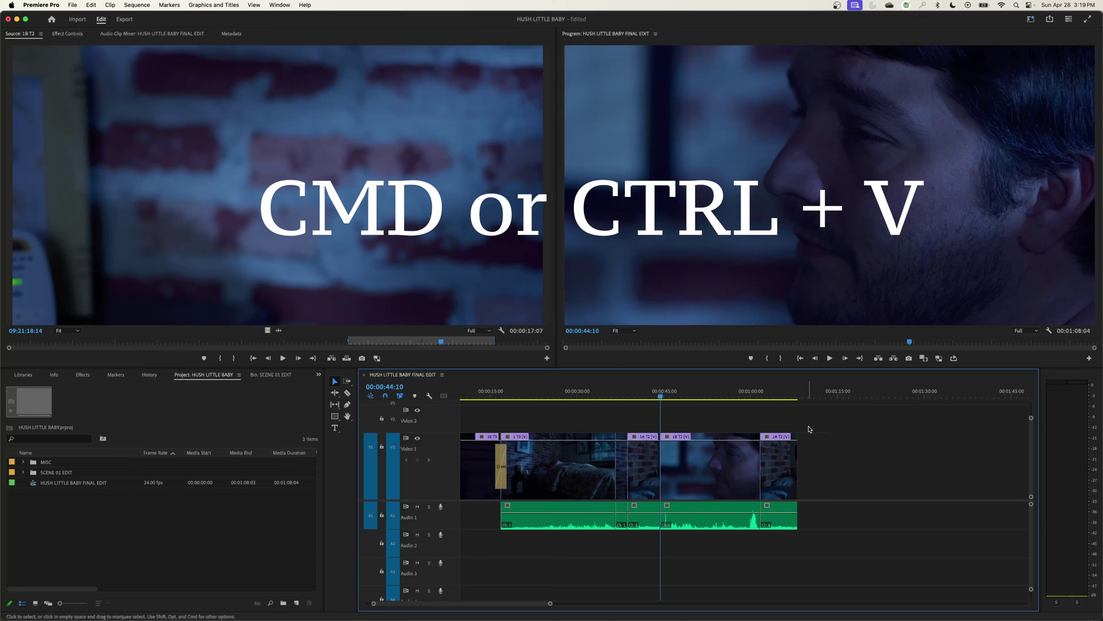
Step: Undo an overwriting paste and paste-insert the copied clips at 00:00:44:10 instead
key("super+v")
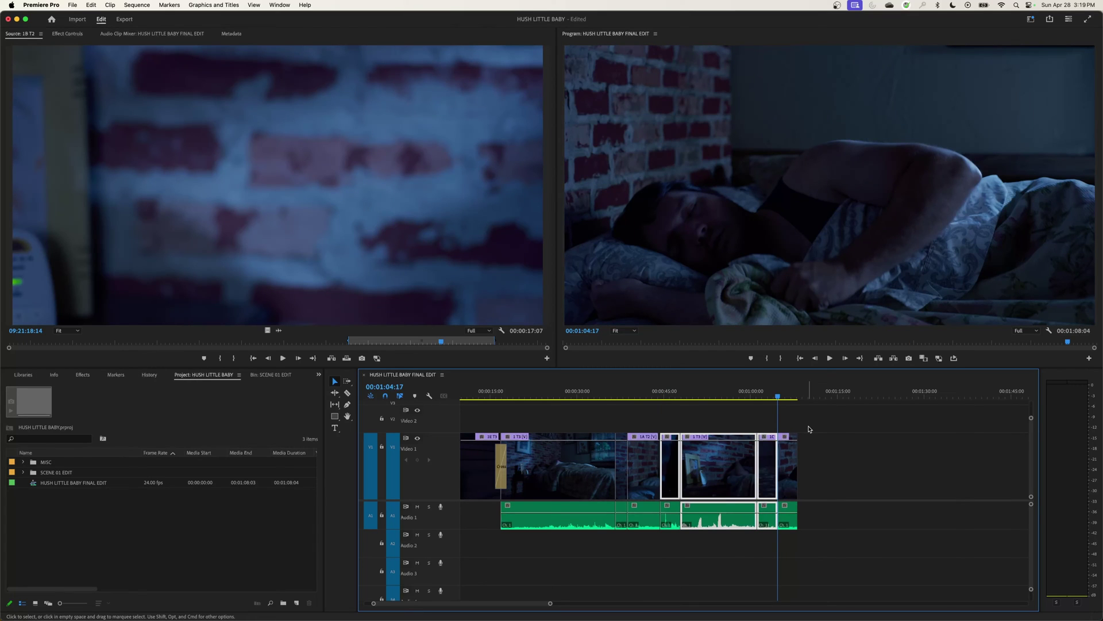
key("super+z")
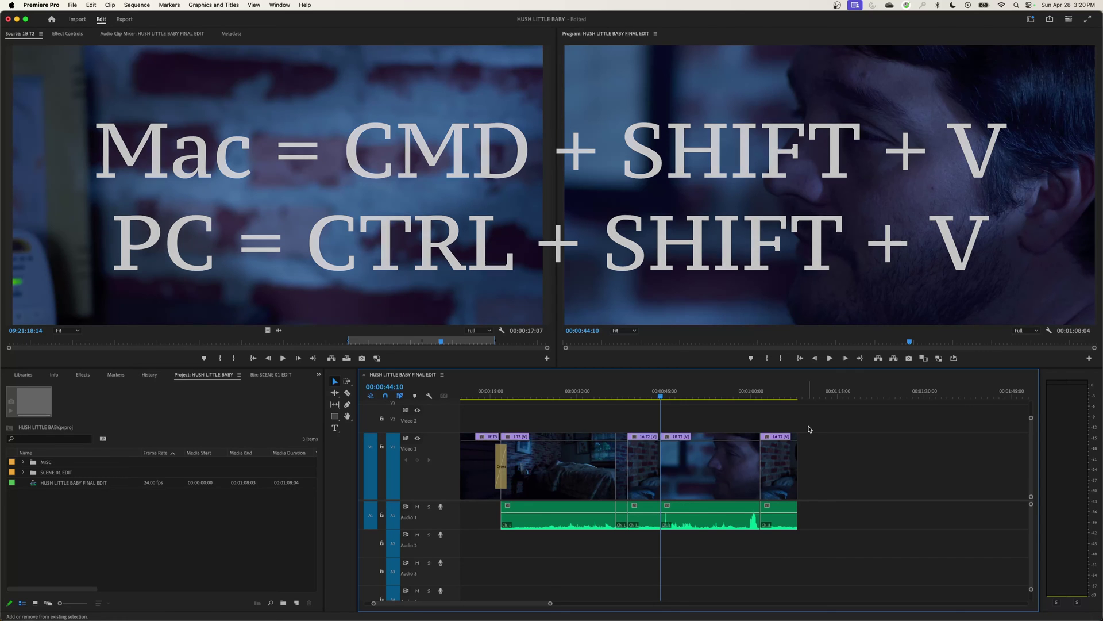
key("super+shift+v")
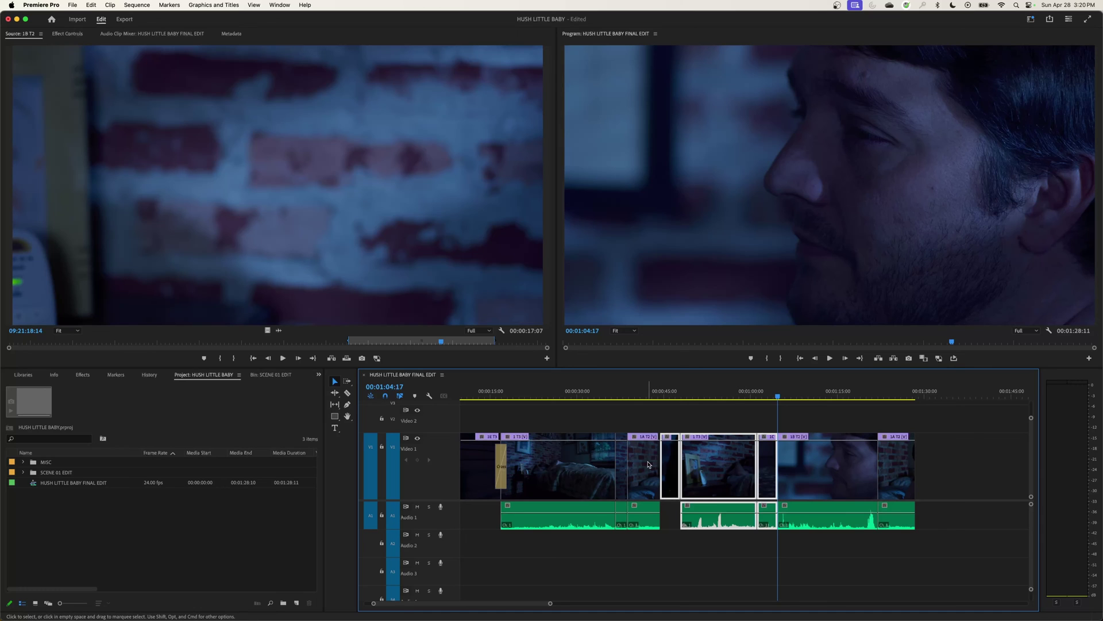
Step: Clear the selection and click through several clips to compare linked selections
key("super+shift+a")
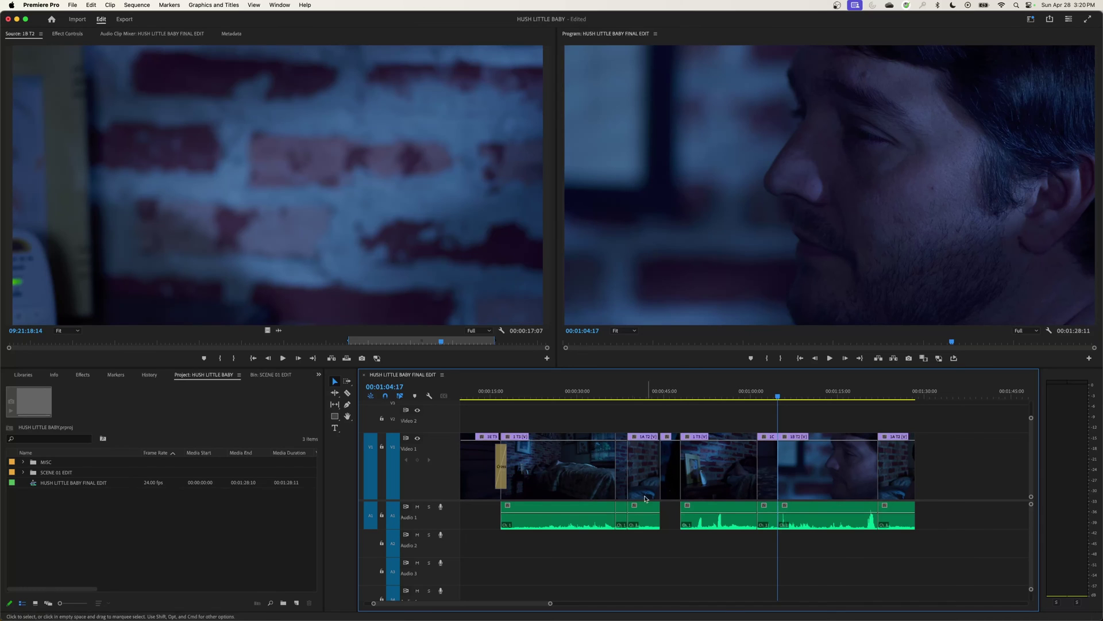
left_click(562, 475)
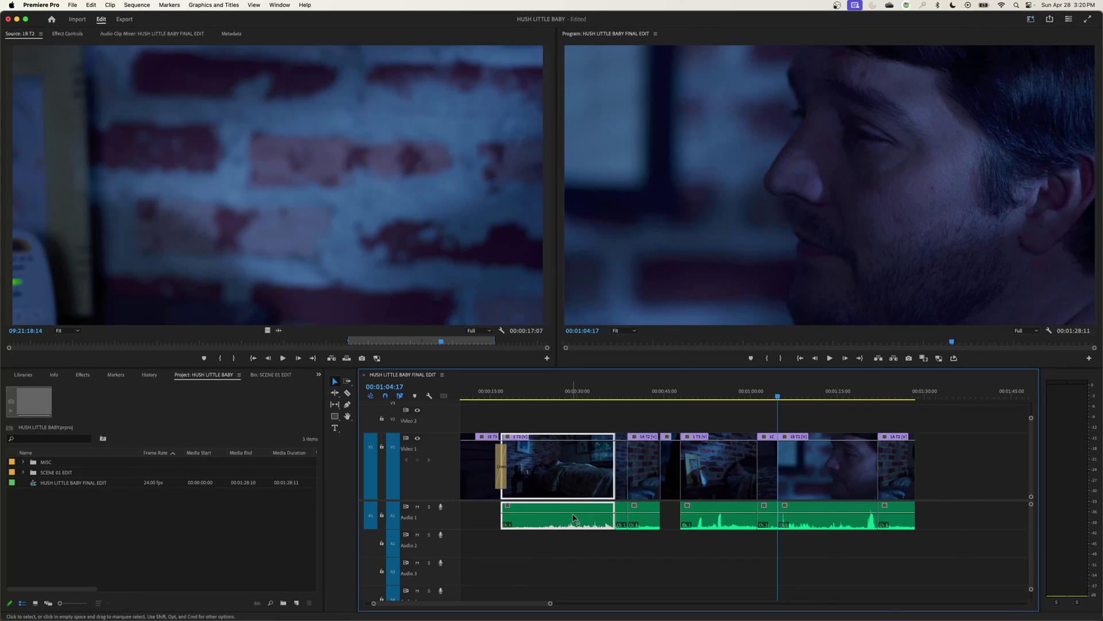
left_click(645, 476)
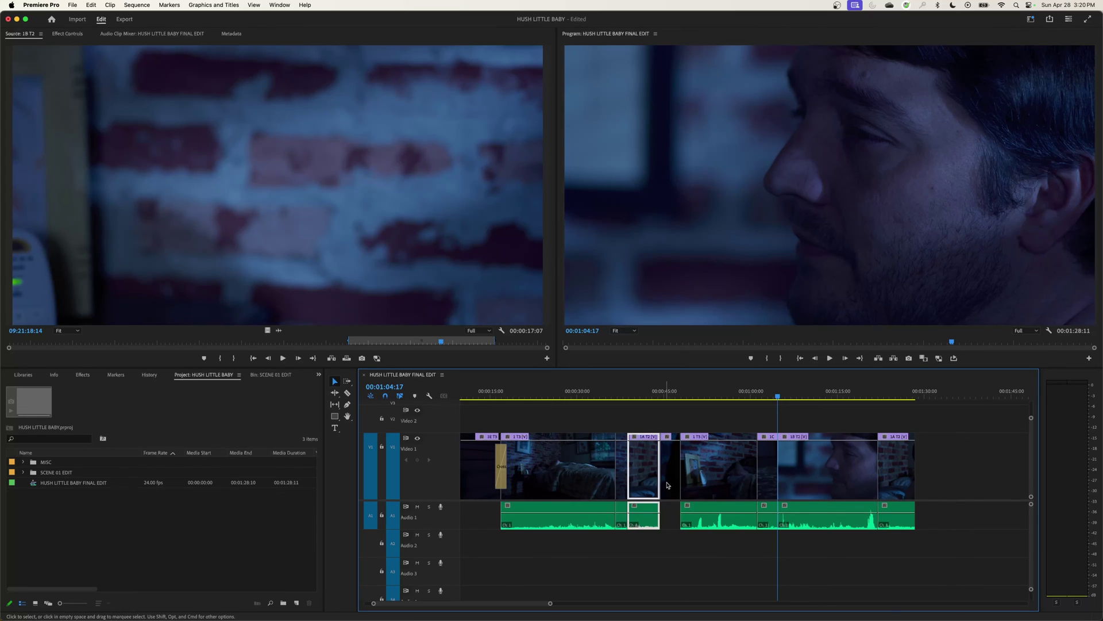
left_click(715, 484)
left_click(811, 512)
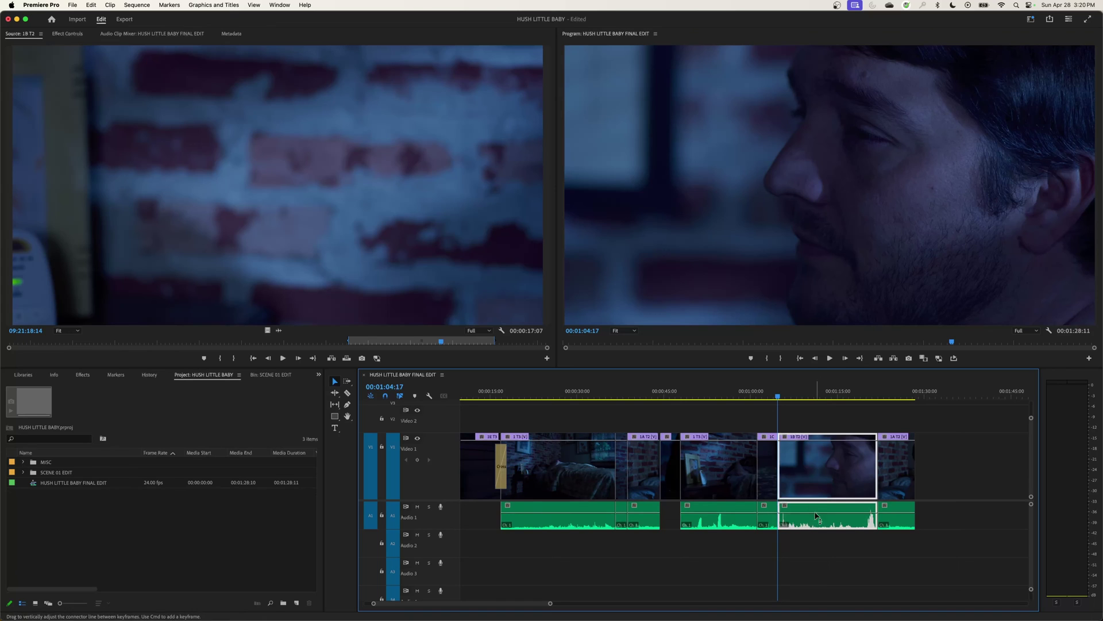
left_click(575, 392)
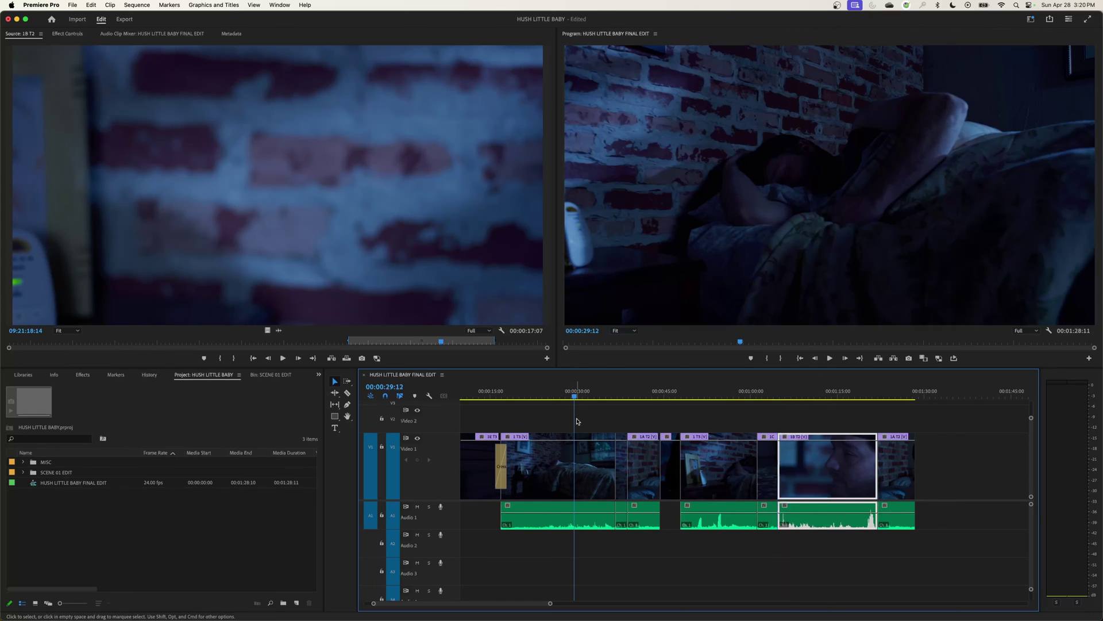
Step: Select only the first clip's A1 audio and delete it, leaving its video in place
left_click(589, 513, "alt")
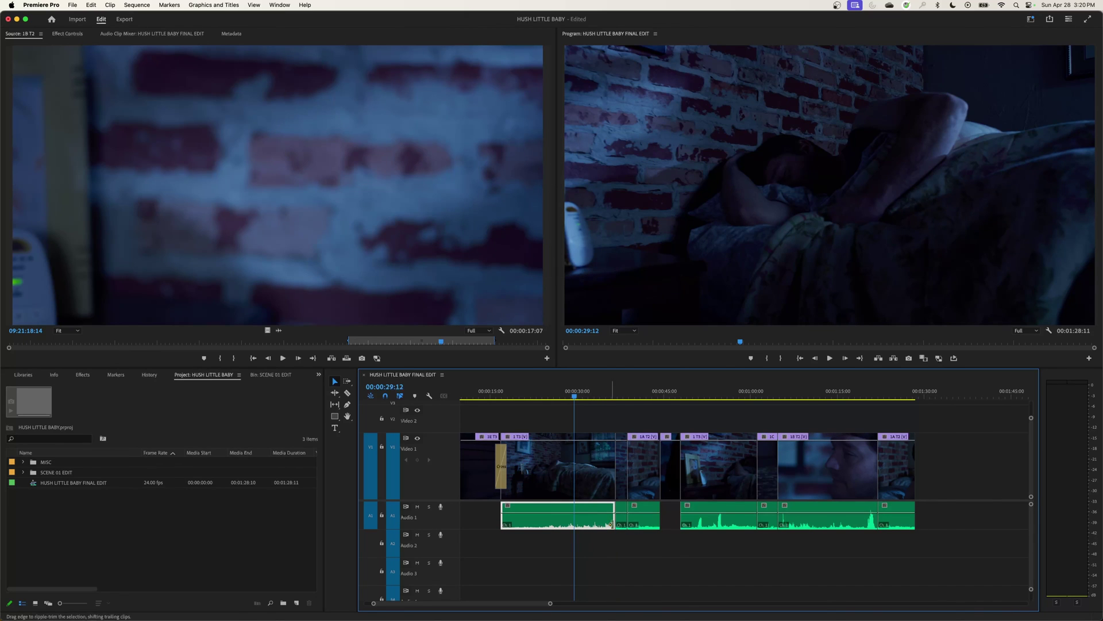
key("Delete")
left_click(926, 393)
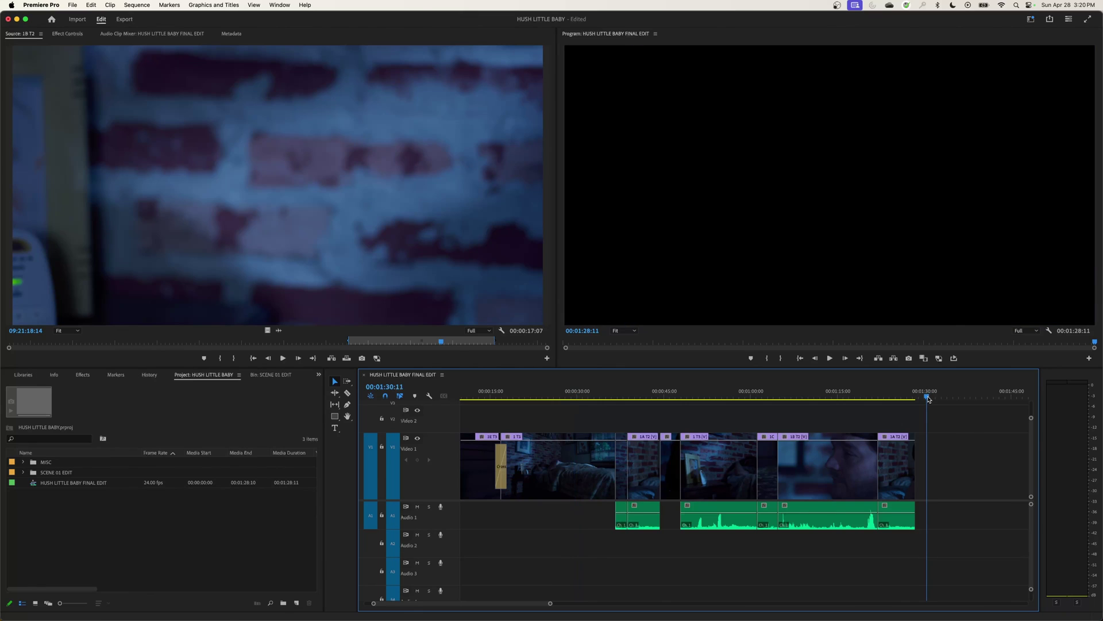
Step: Paste the cut audio at the playhead, then undo to restore the first clip's audio
key("super+v")
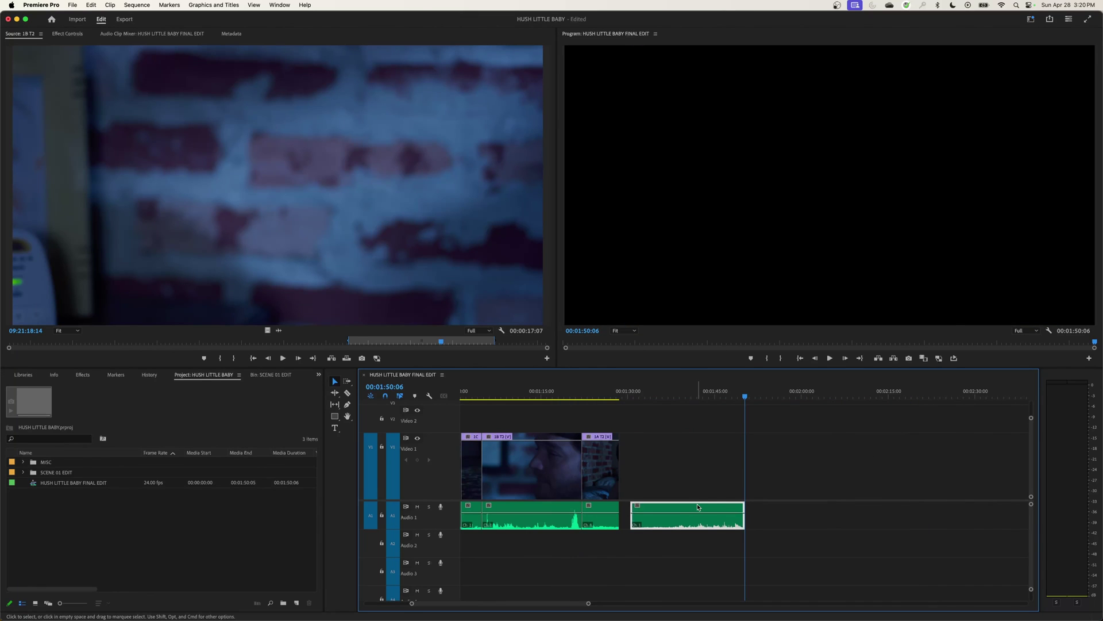
key("Delete")
key("Home")
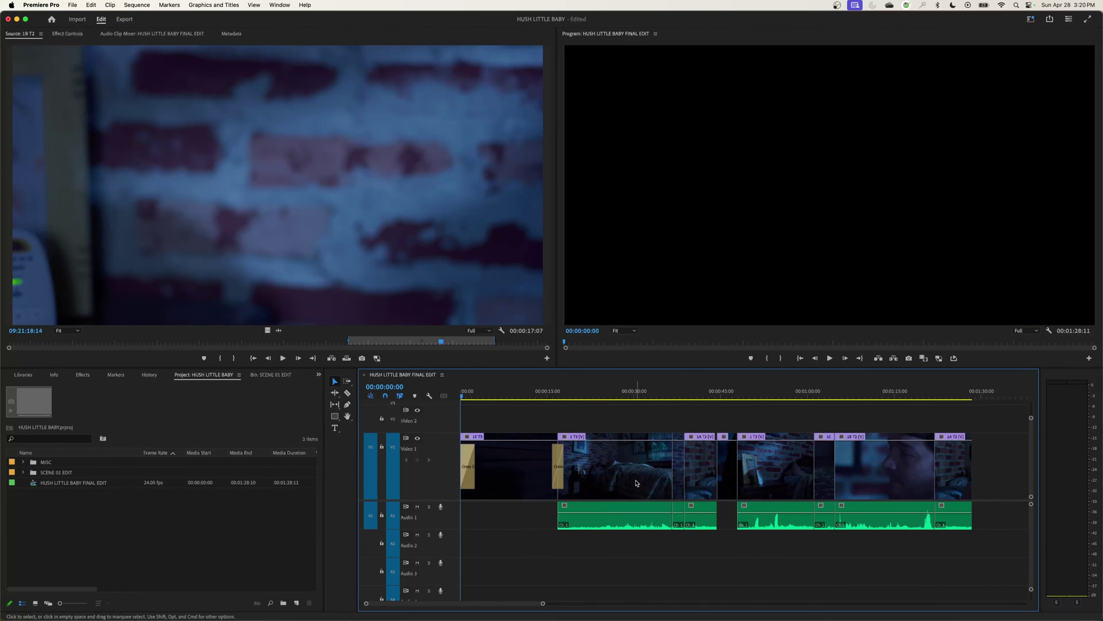
Step: Trial-trim the start of a later audio clip alone, then its video, undoing each trim
left_click(639, 476)
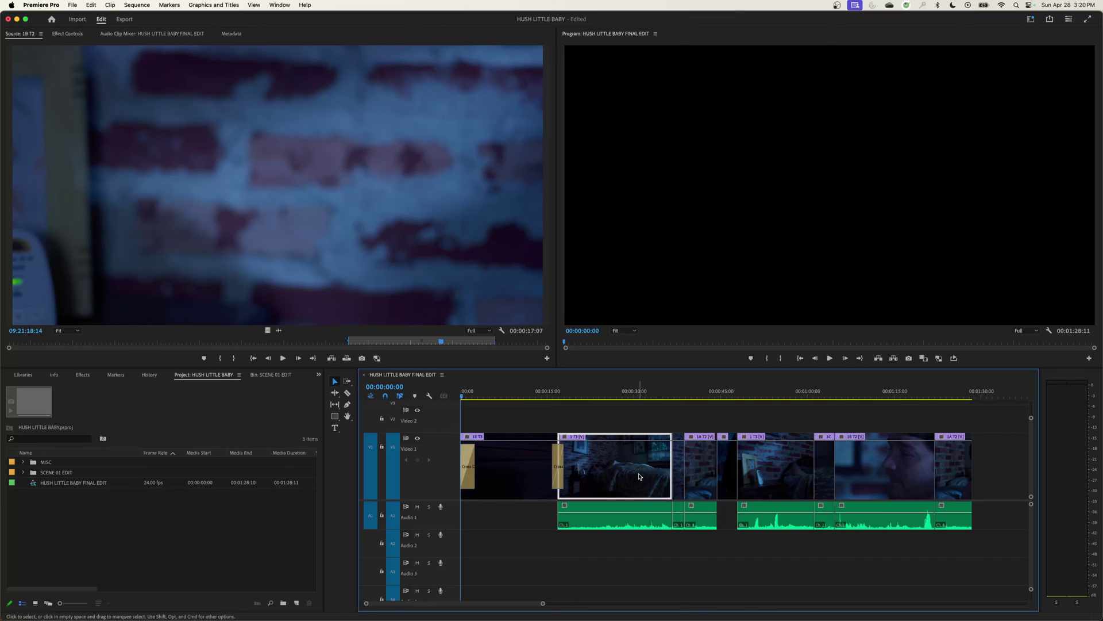
left_click(754, 520)
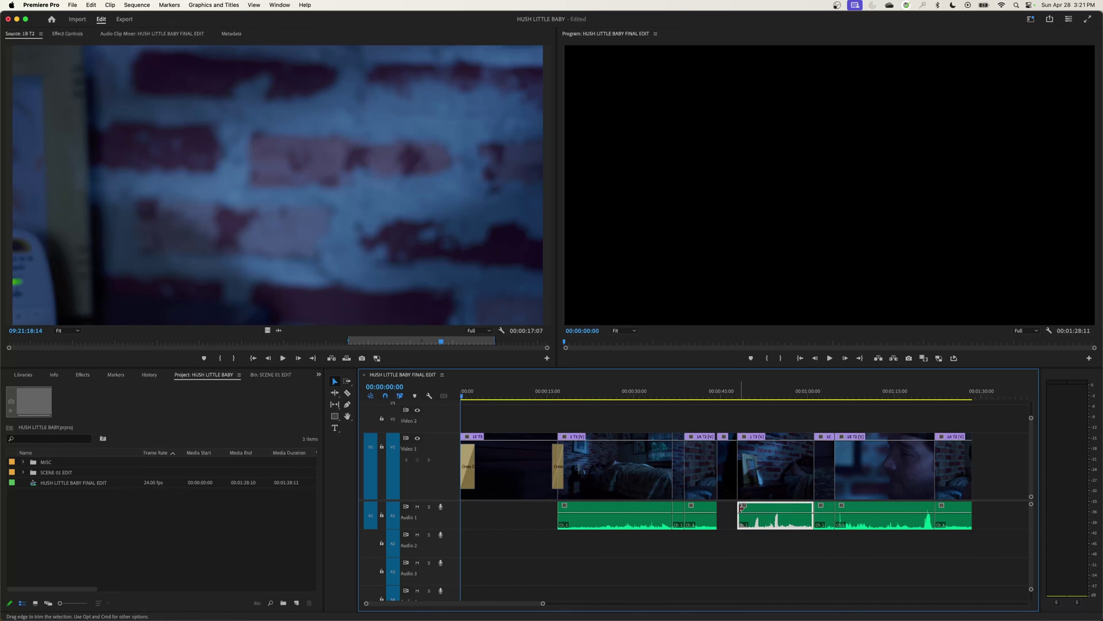
left_click_drag(740, 508, 762, 512)
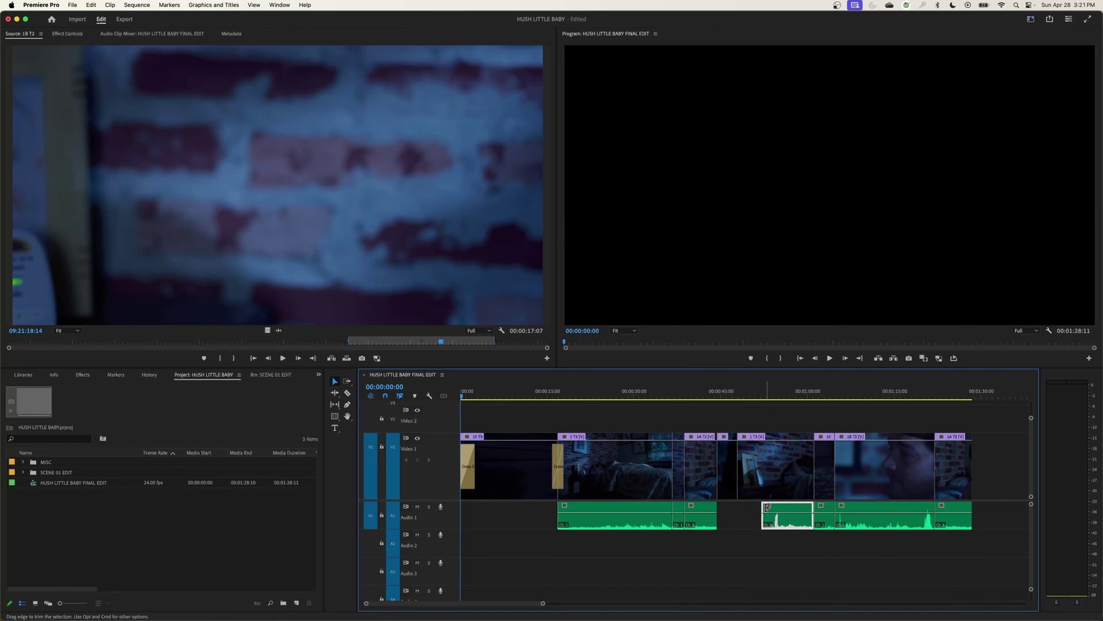
key("super+z")
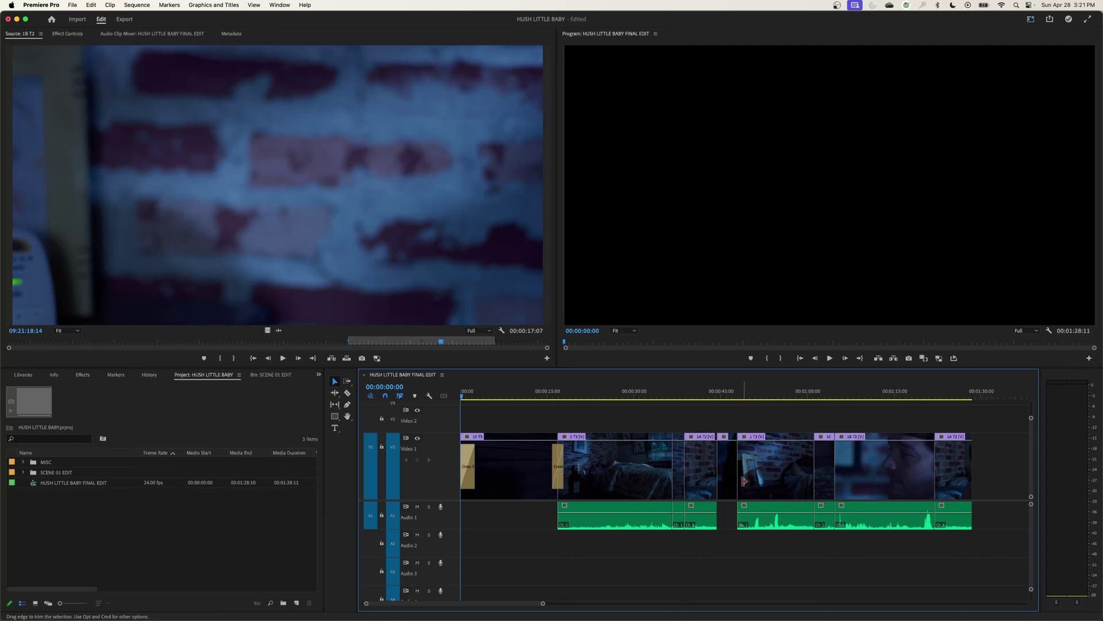
left_click_drag(742, 477, 766, 492)
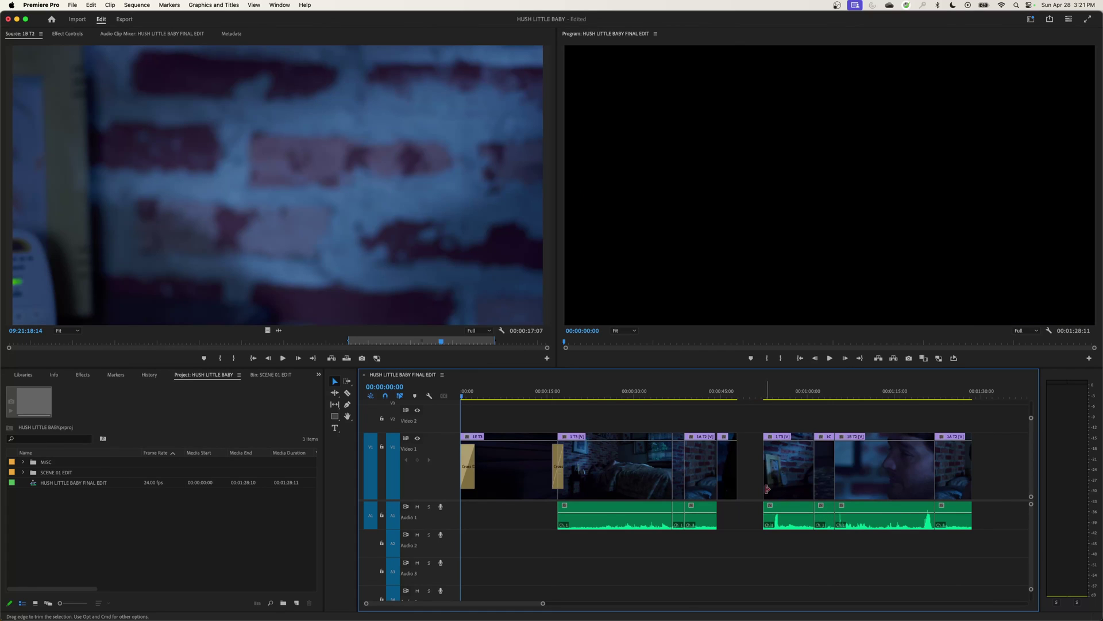
key("super+z")
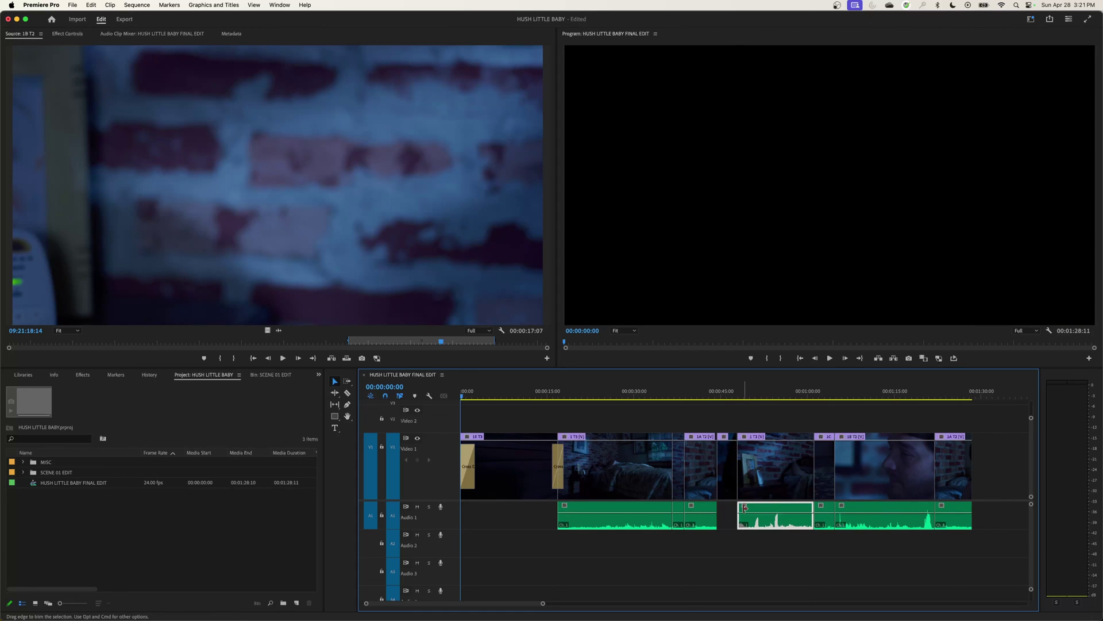